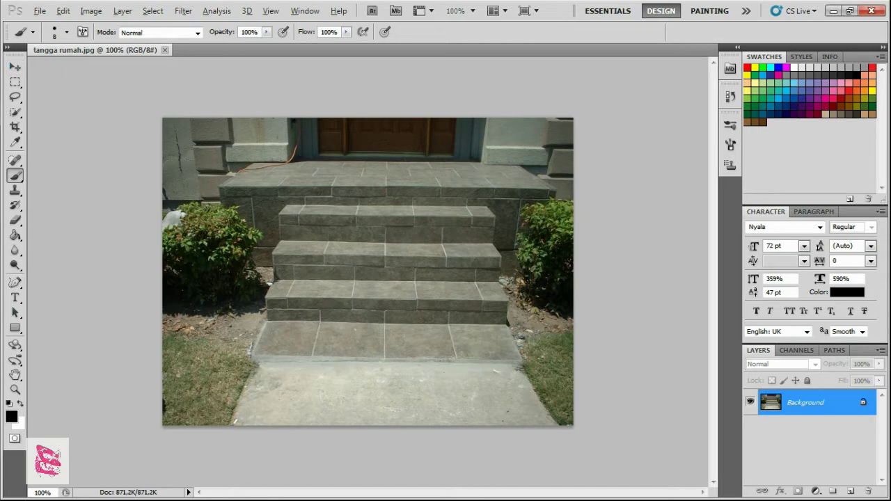
# - Open the Vanishing Point filter on the stairs photo
pyautogui.scroll(3, 327, 266)
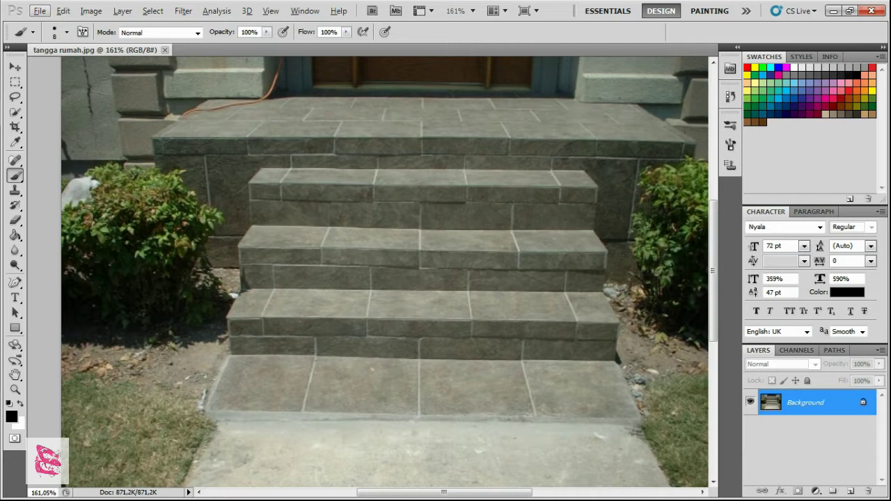
pyautogui.click(183, 10)
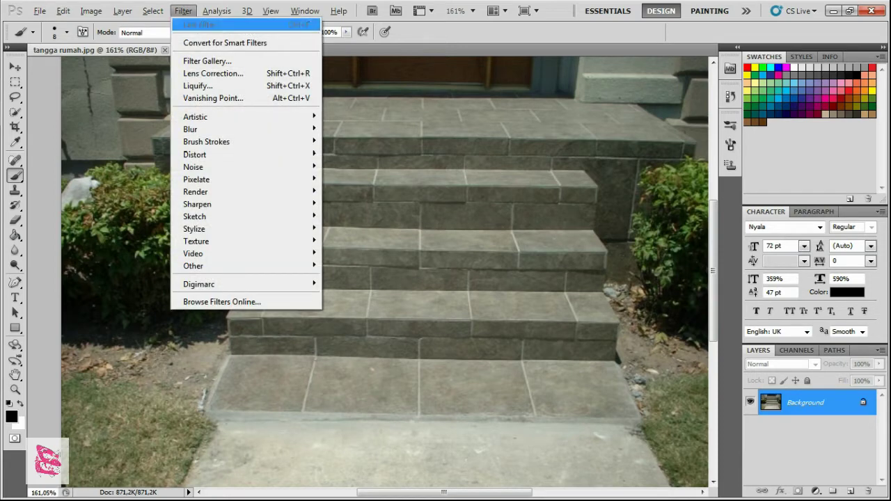
pyautogui.click(212, 97)
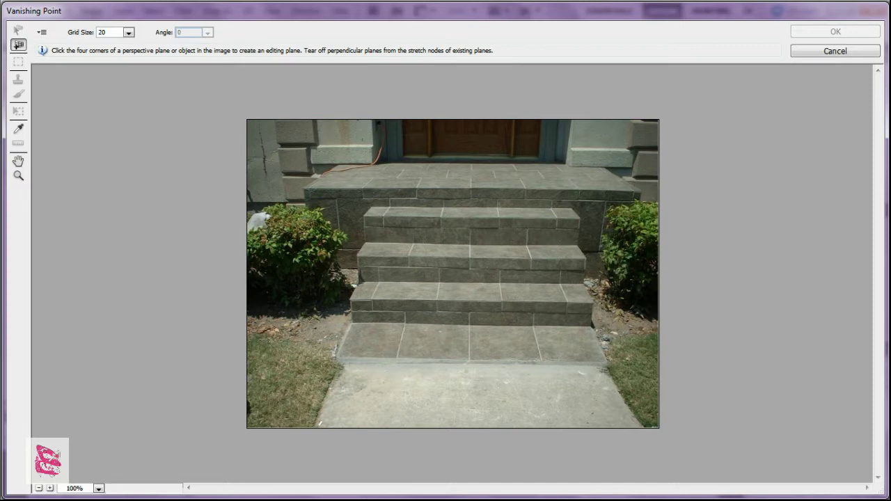
# - Create a four-corner perspective plane that matches the tread of the middle step
pyautogui.press('alt')
pyautogui.press('z')
pyautogui.click(453, 273)
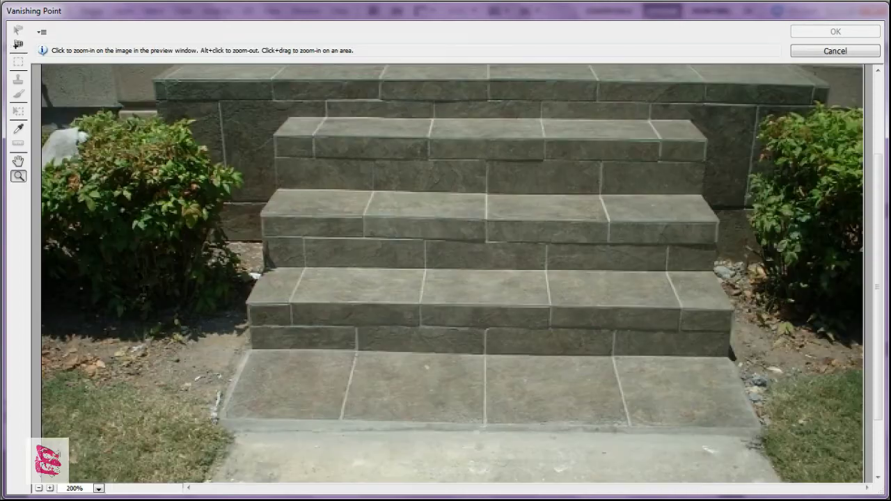
pyautogui.click(238, 377)
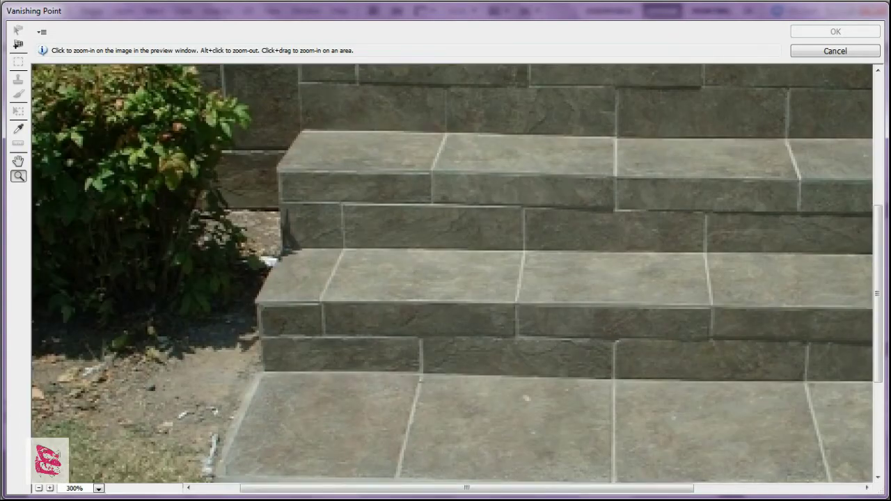
pyautogui.press('h')
pyautogui.moveTo(529, 278); pyautogui.dragTo(344, 500)
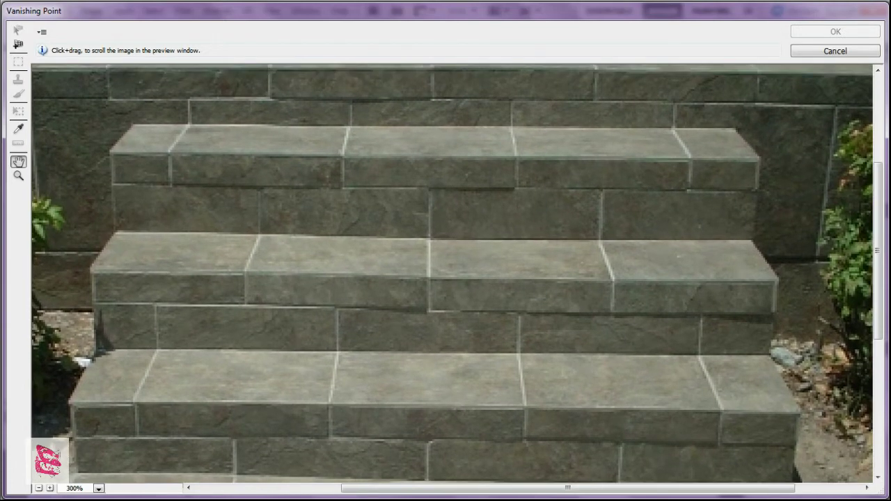
pyautogui.press('z')
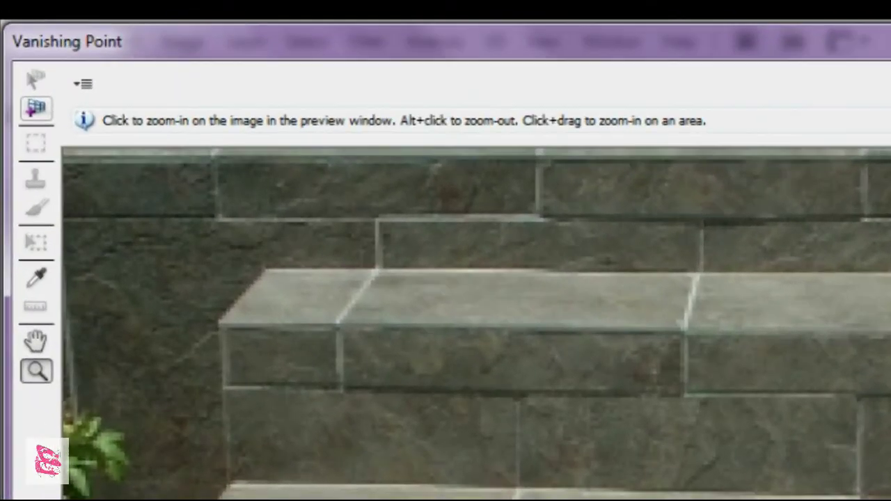
pyautogui.press('c')
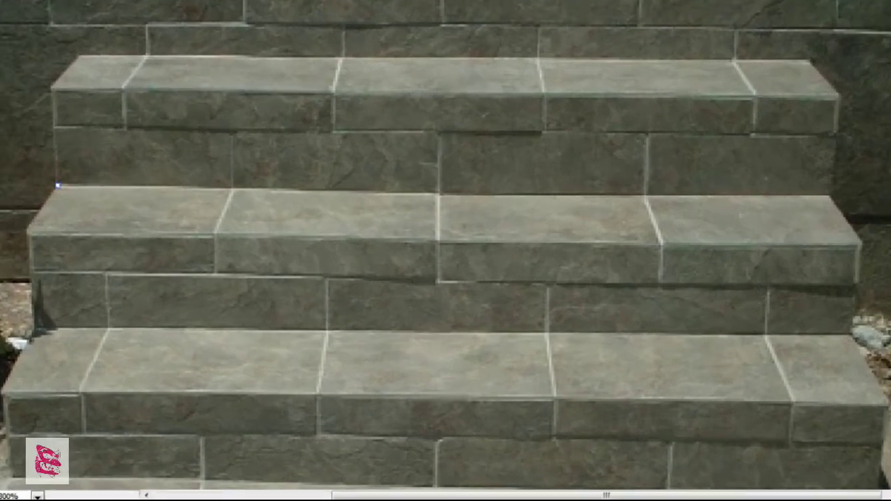
pyautogui.click(116, 233)
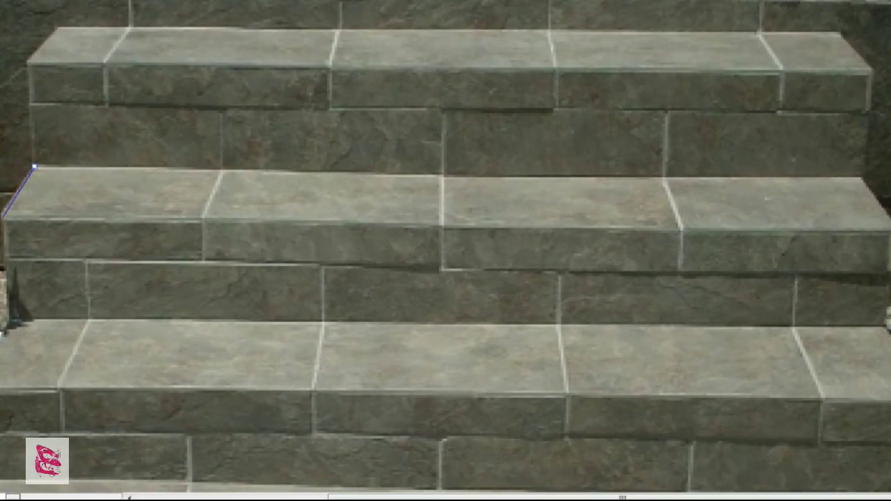
pyautogui.click(3, 216)
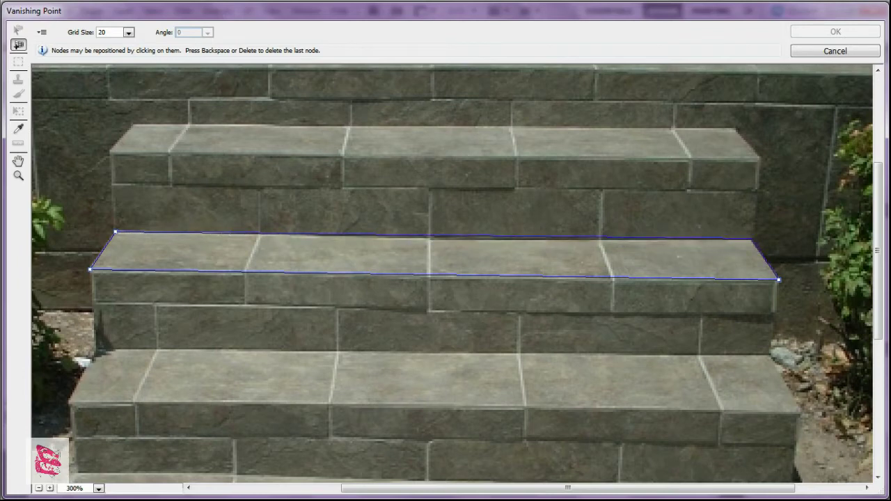
pyautogui.click(778, 280)
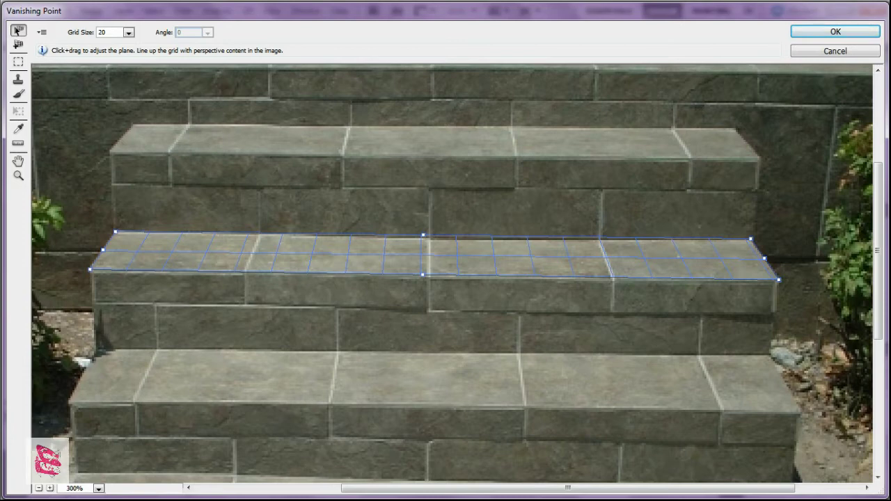
# - Pull the tread plane's rear-left corner outward off the step and return it to the tread's corner
pyautogui.moveTo(115, 232); pyautogui.dragTo(74, 239)
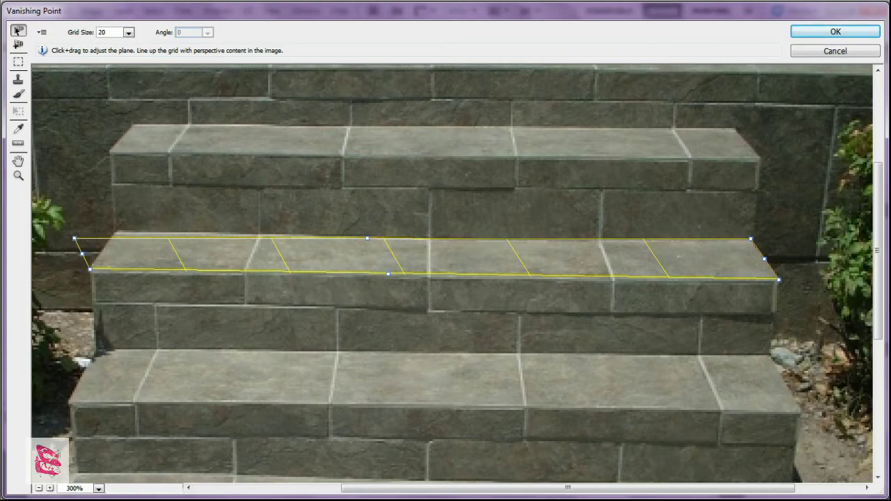
pyautogui.moveTo(73, 238); pyautogui.dragTo(113, 232)
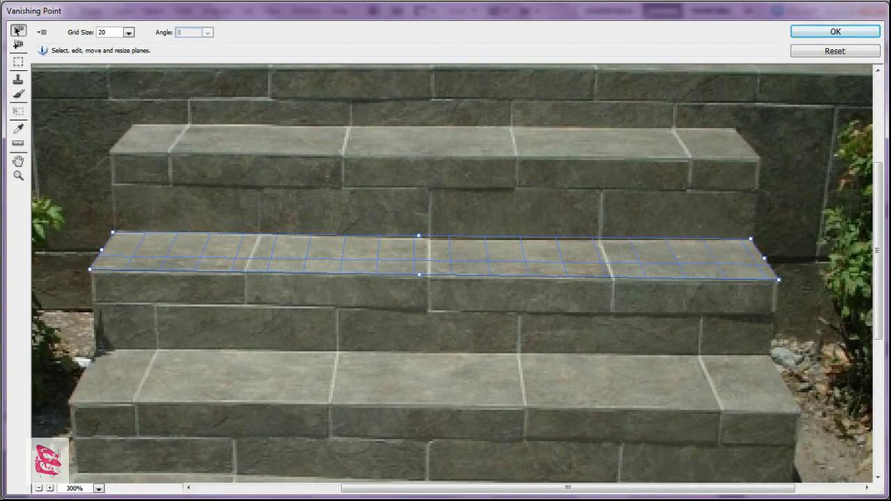
# - Examine closely how the tread plane's edges and corners line up with both ends of the middle step
pyautogui.scroll(3, 452, 272)
pyautogui.press('z')
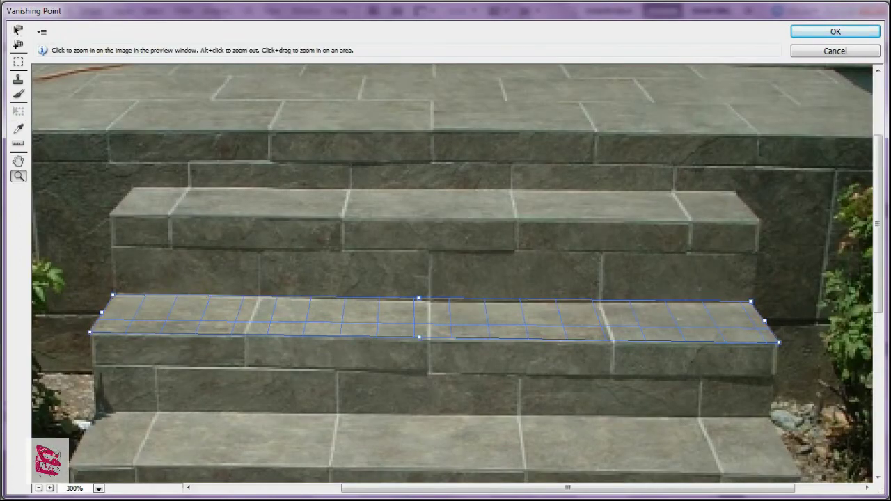
pyautogui.hotkey('ctrl', '+')
pyautogui.hotkey('ctrl', '+')
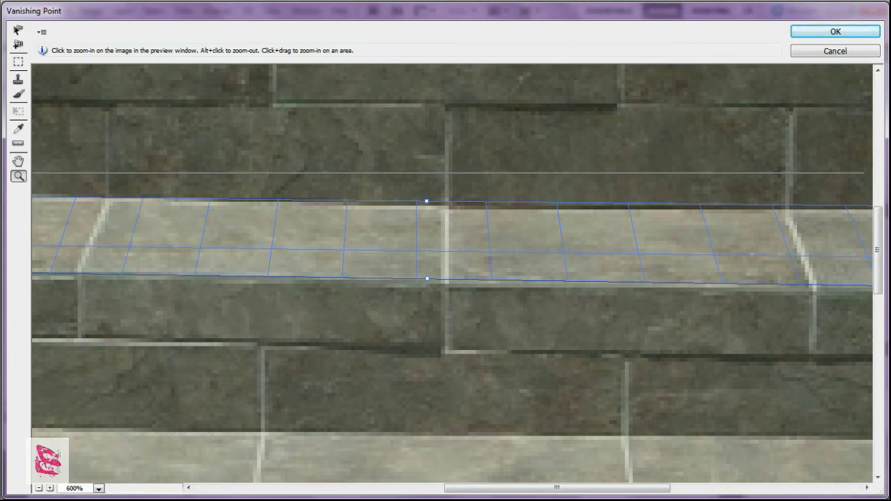
pyautogui.press('h')
pyautogui.moveTo(487, 278); pyautogui.dragTo(383, 296)
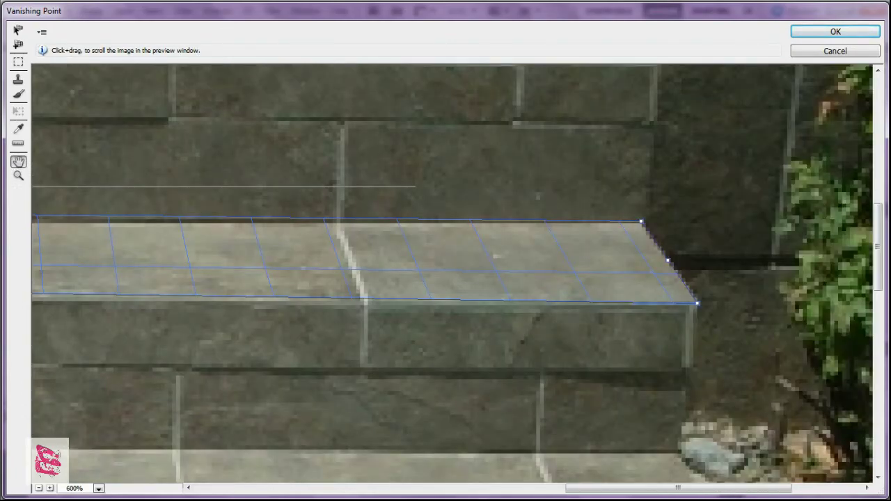
pyautogui.press('z')
pyautogui.hotkey('ctrl', '+')
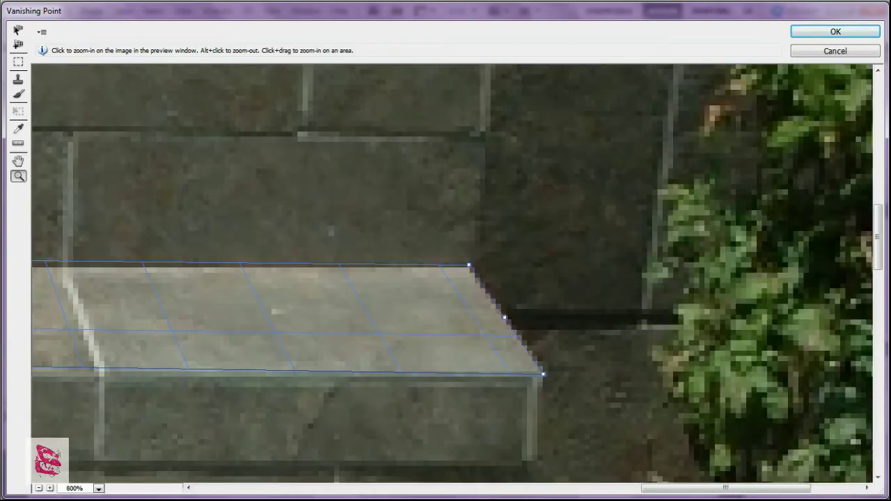
pyautogui.click(504, 317)
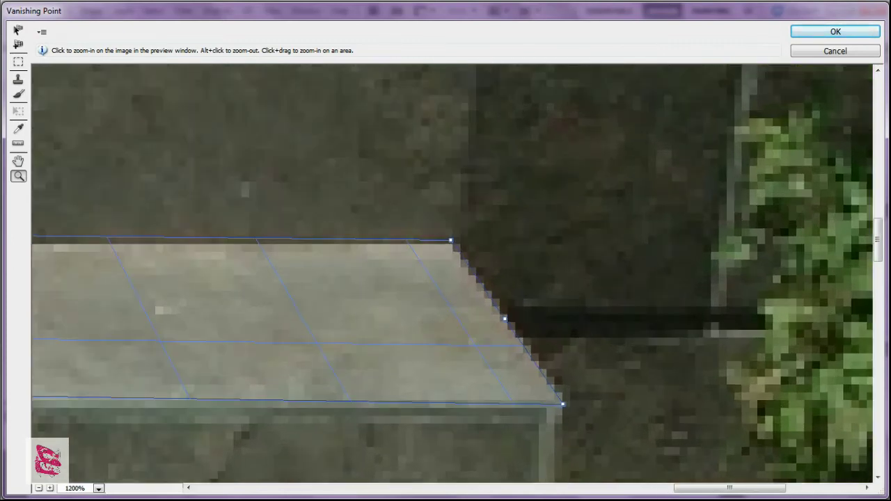
pyautogui.hotkey('ctrl', '+')
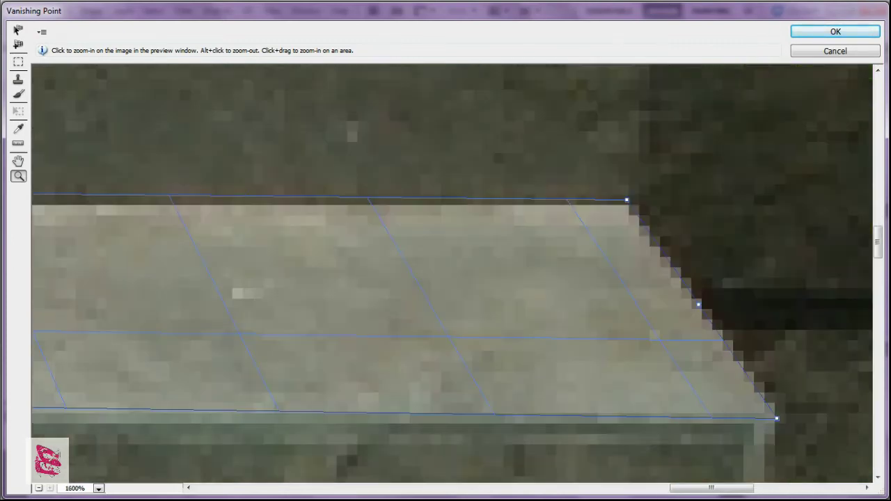
pyautogui.scroll(-3, 453, 271)
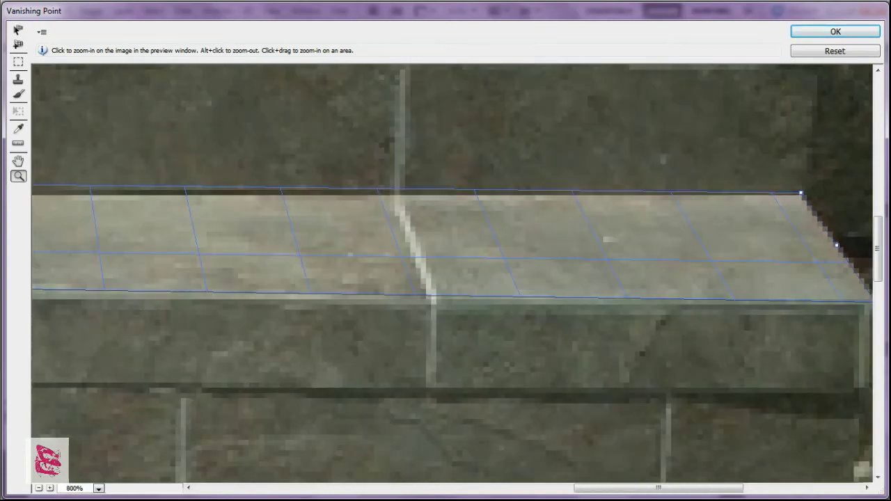
pyautogui.scroll(-1, 452, 272)
pyautogui.moveTo(418, 265); pyautogui.dragTo(473, 355)
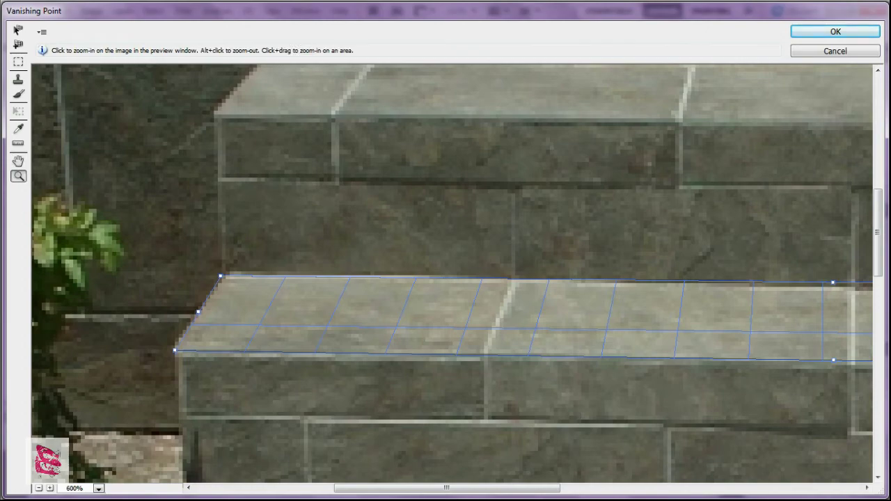
pyautogui.press('space')
pyautogui.moveTo(453, 279); pyautogui.dragTo(131, 271)
pyautogui.hotkey('ctrl', '-')
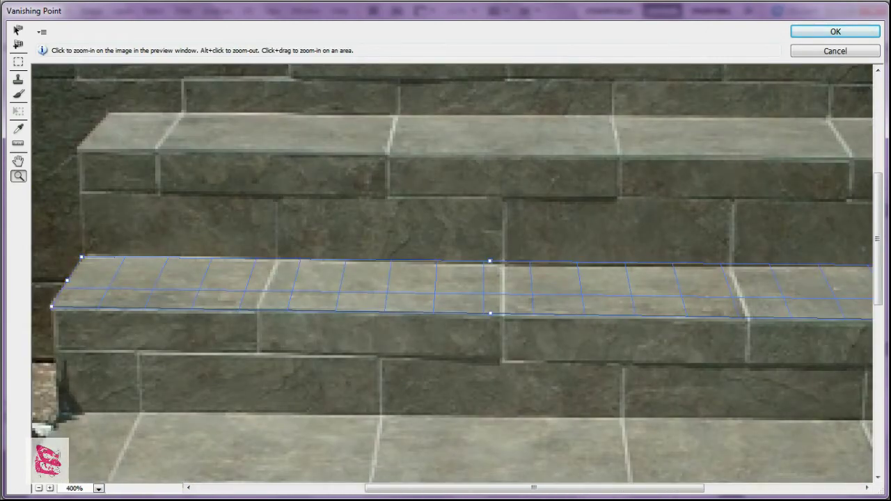
pyautogui.press('space')
pyautogui.hotkey('ctrl', '-')
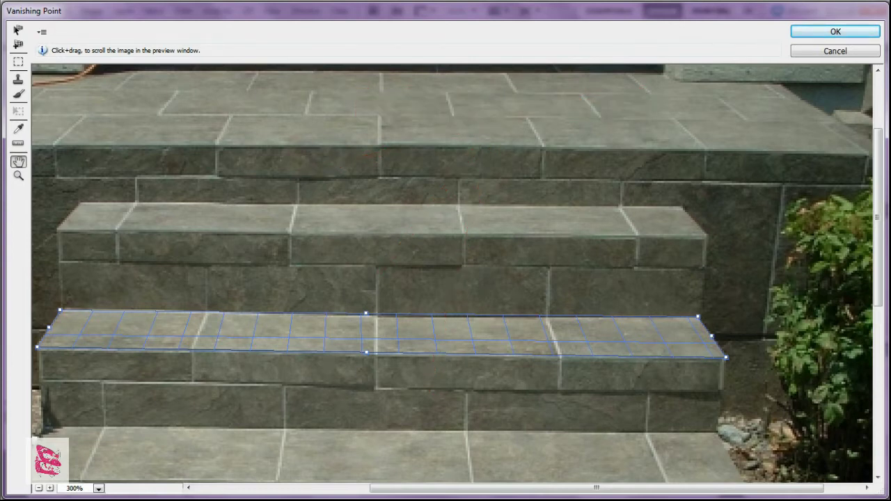
# - Tear off a perpendicular plane from the tread plane's rear edge up over the riser above it
pyautogui.press('c')
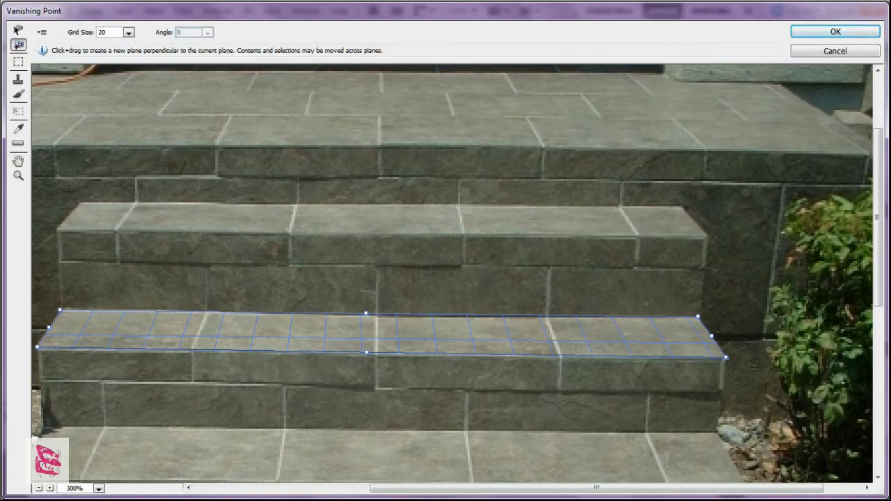
pyautogui.press('alt')
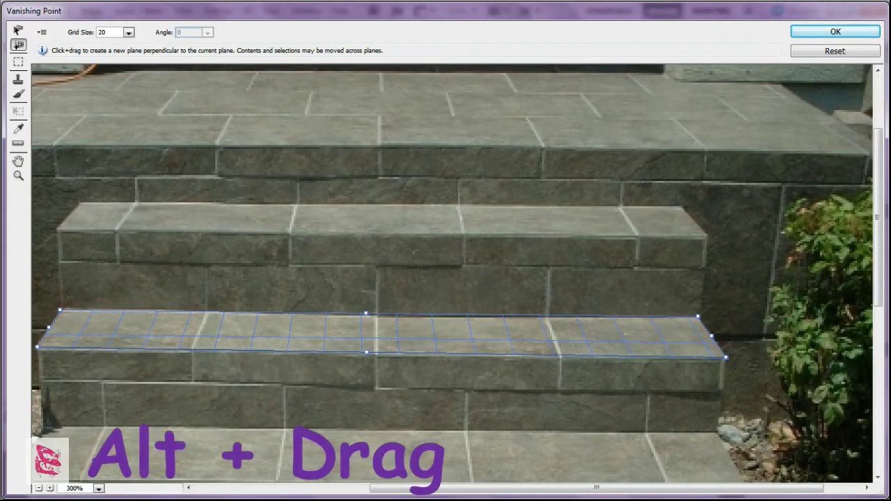
pyautogui.moveTo(365, 314); pyautogui.dragTo(371, 237)
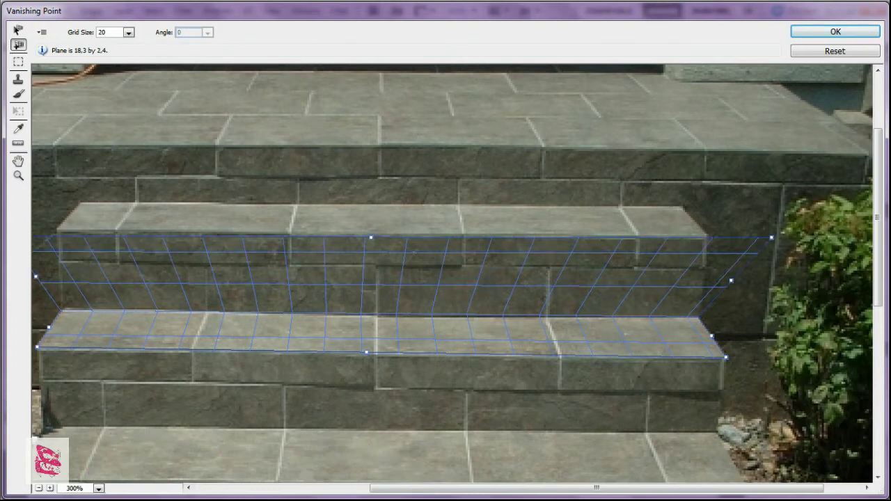
# - Fit the riser plane's upper corners and edge to the front edge of the top step
pyautogui.press('v')
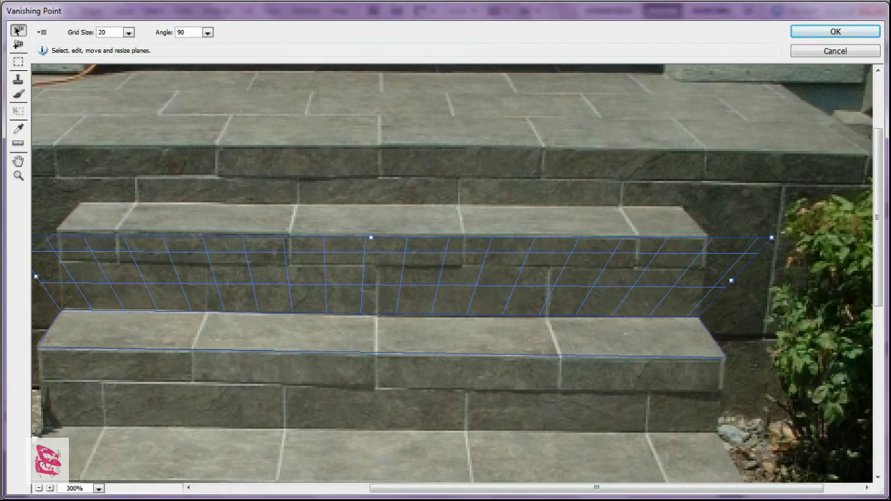
pyautogui.moveTo(771, 238); pyautogui.dragTo(706, 236)
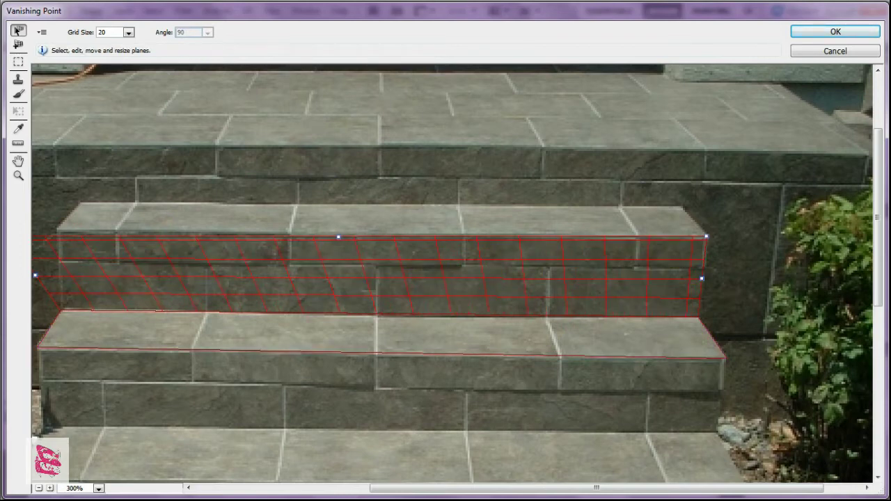
pyautogui.click(708, 236)
pyautogui.press('z')
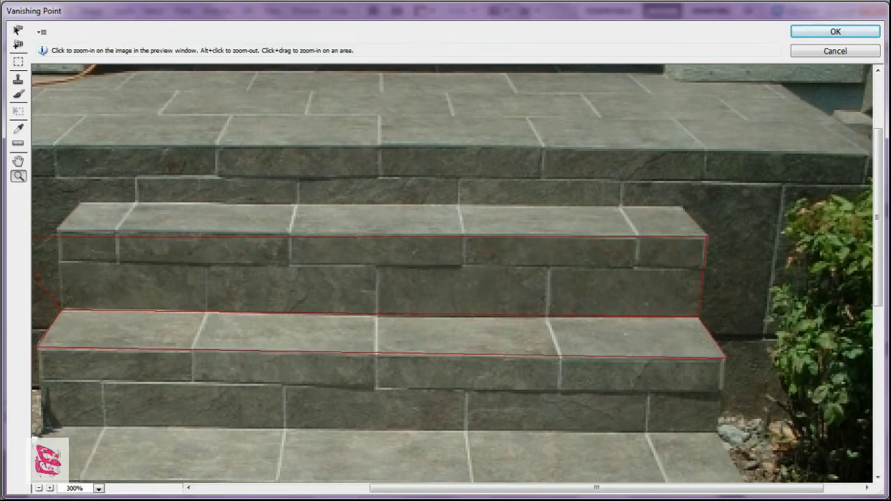
pyautogui.moveTo(418, 279); pyautogui.dragTo(478, 277)
pyautogui.press('c')
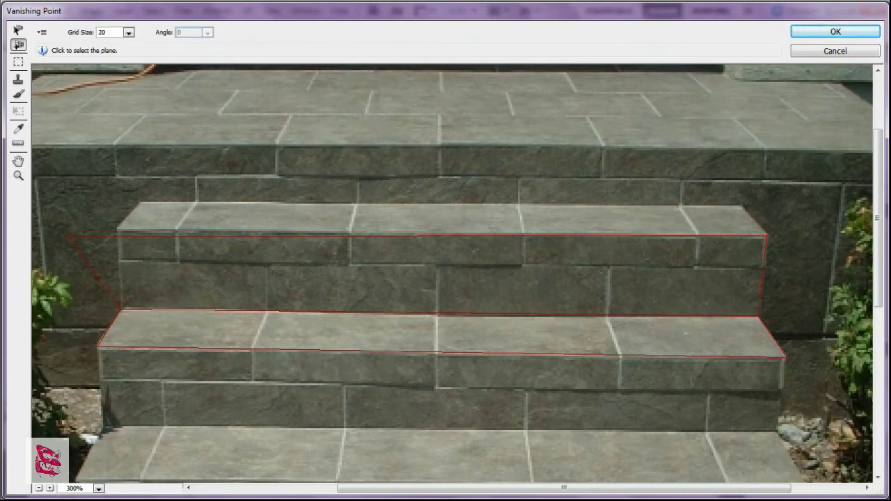
pyautogui.click(418, 275)
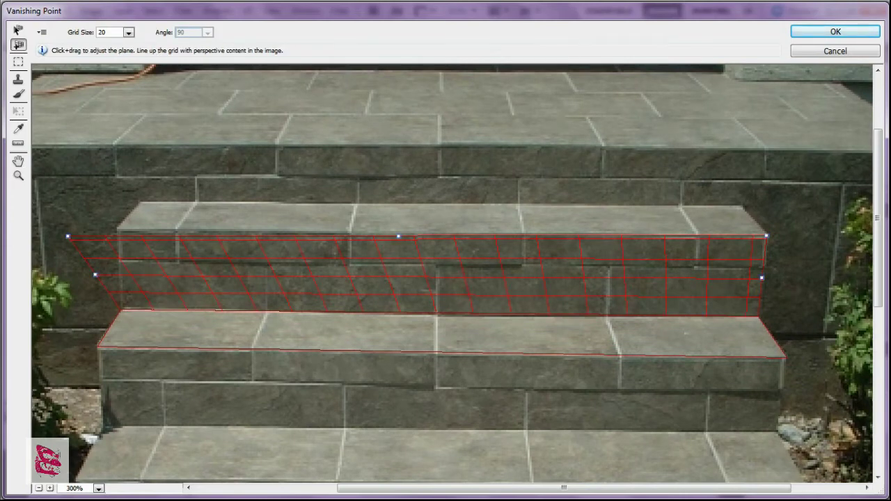
pyautogui.moveTo(68, 237); pyautogui.dragTo(117, 236)
pyautogui.moveTo(426, 237); pyautogui.dragTo(437, 232)
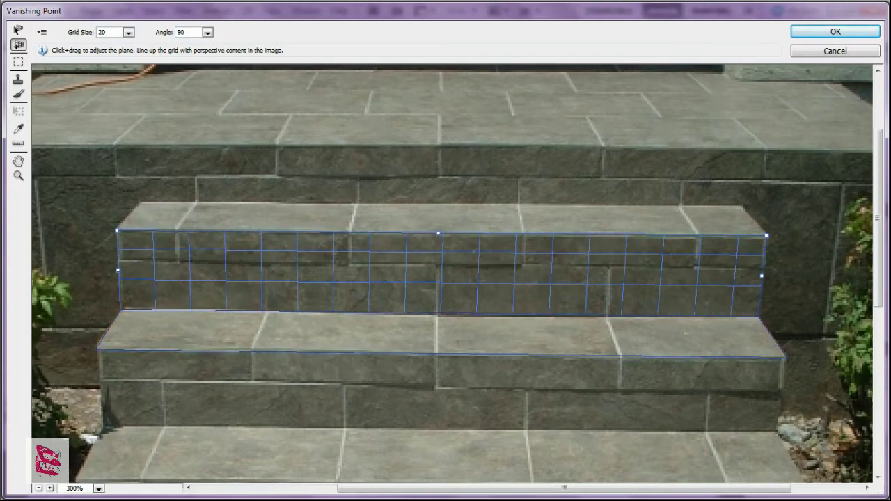
# - Fine-tune the riser plane's upper-left corner so that it meets the front-left corner of the top step
pyautogui.press('z')
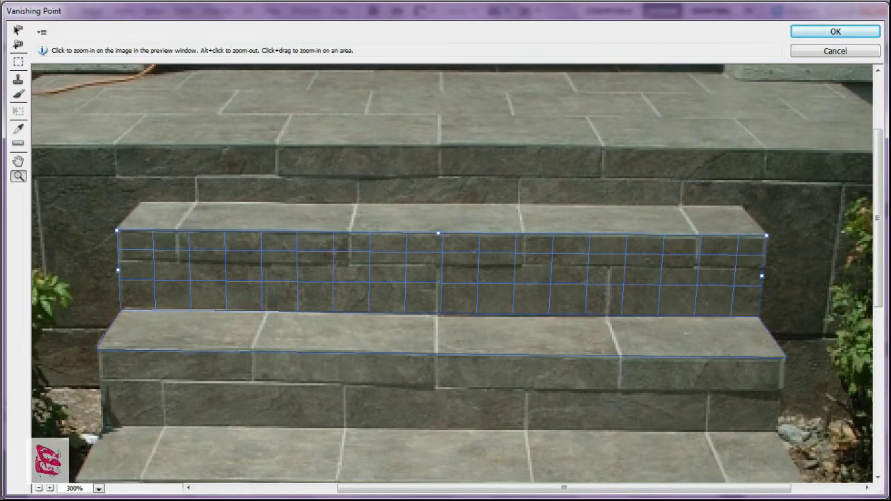
pyautogui.click(143, 231)
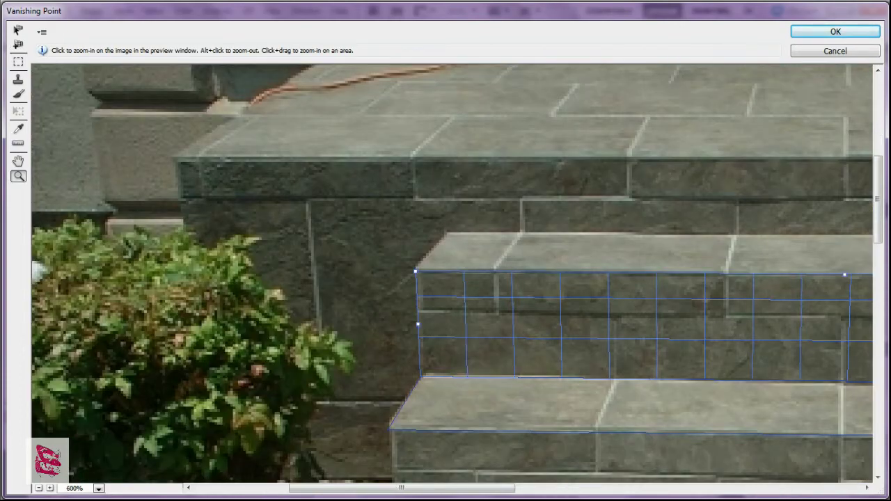
pyautogui.click(462, 272)
pyautogui.click(405, 282)
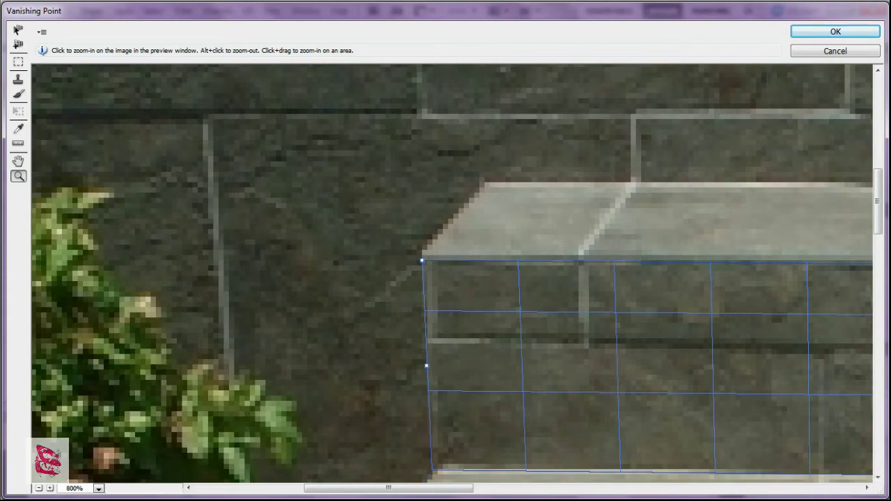
pyautogui.press('c')
pyautogui.moveTo(422, 261); pyautogui.dragTo(421, 257)
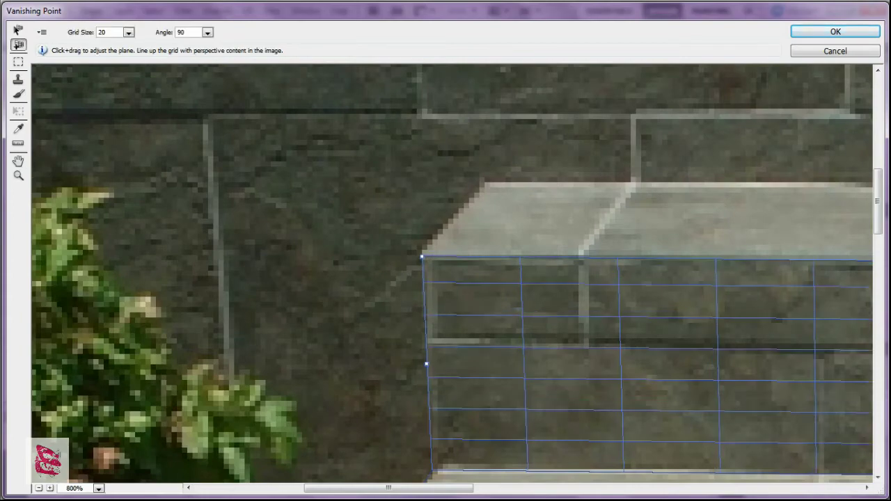
# - Adjust the riser plane's upper-right corner to the front-right corner of the top step
pyautogui.press('h')
pyautogui.moveTo(626, 278); pyautogui.dragTo(237, 281)
pyautogui.press('c')
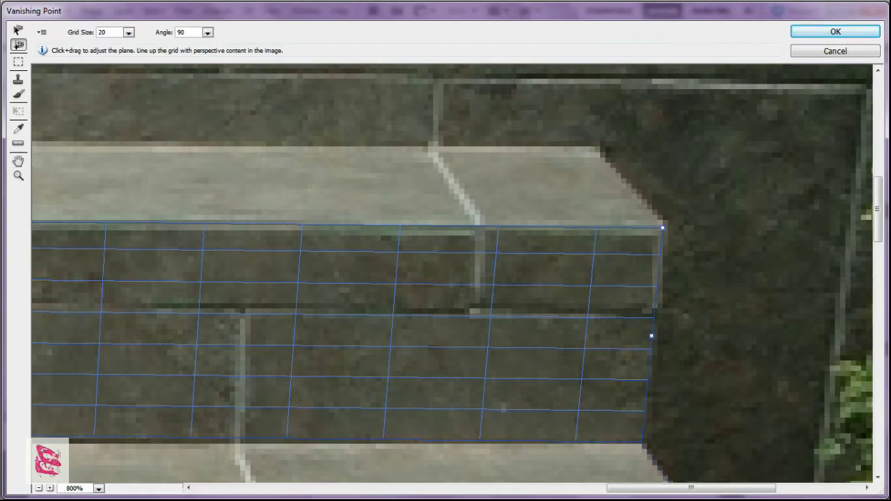
pyautogui.moveTo(663, 227); pyautogui.dragTo(662, 226)
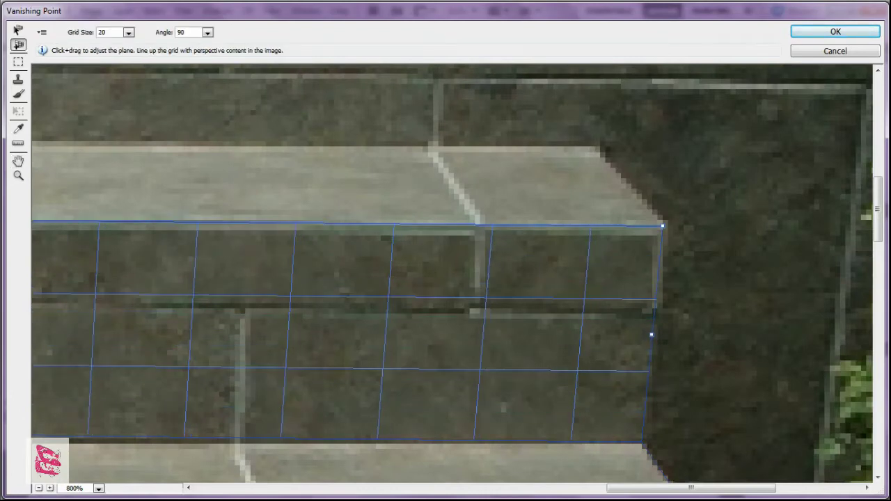
# - Tear off a plane from the riser plane's upper edge back over the tread of the top step
pyautogui.moveTo(209, 292); pyautogui.dragTo(762, 273)
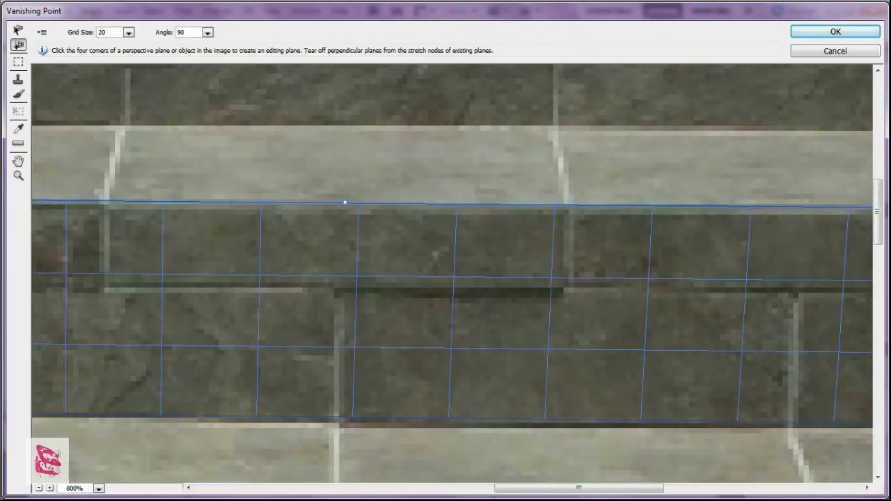
pyautogui.press('z')
pyautogui.hotkey('ctrl', '-')
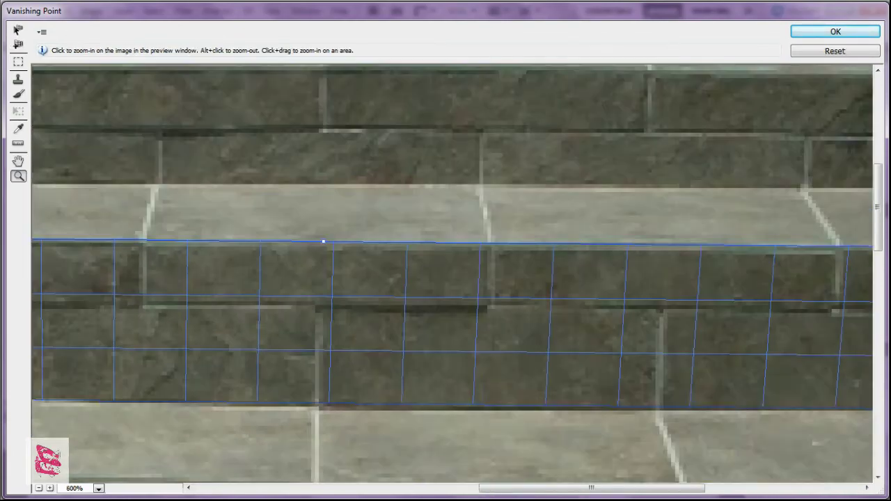
pyautogui.hotkey('ctrl', '-')
pyautogui.moveTo(445, 278); pyautogui.dragTo(575, 244)
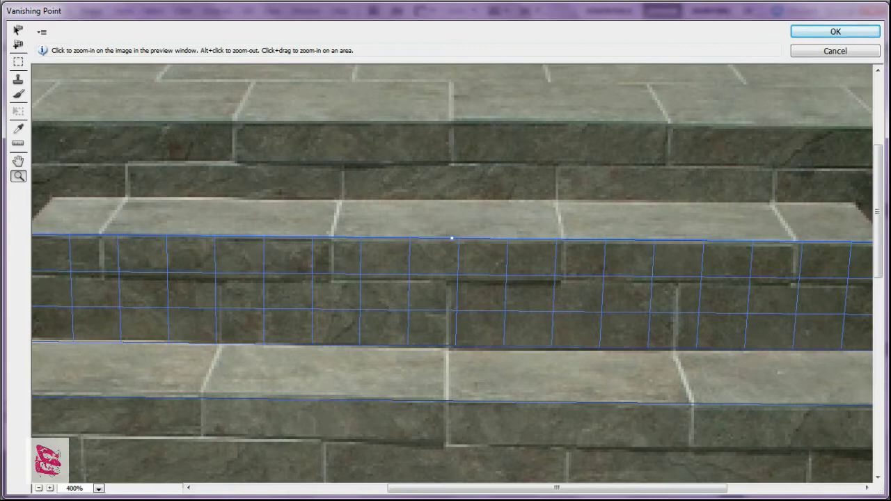
pyautogui.press('c')
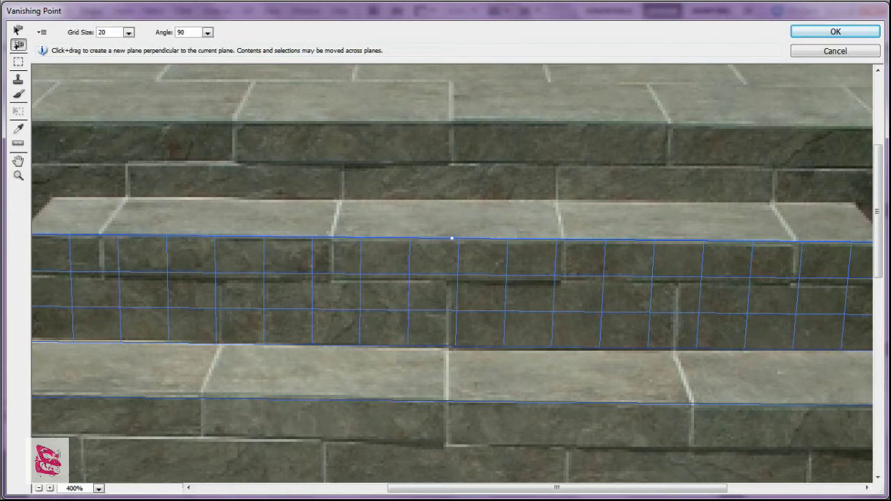
pyautogui.press('alt')
pyautogui.moveTo(451, 238); pyautogui.dragTo(449, 198)
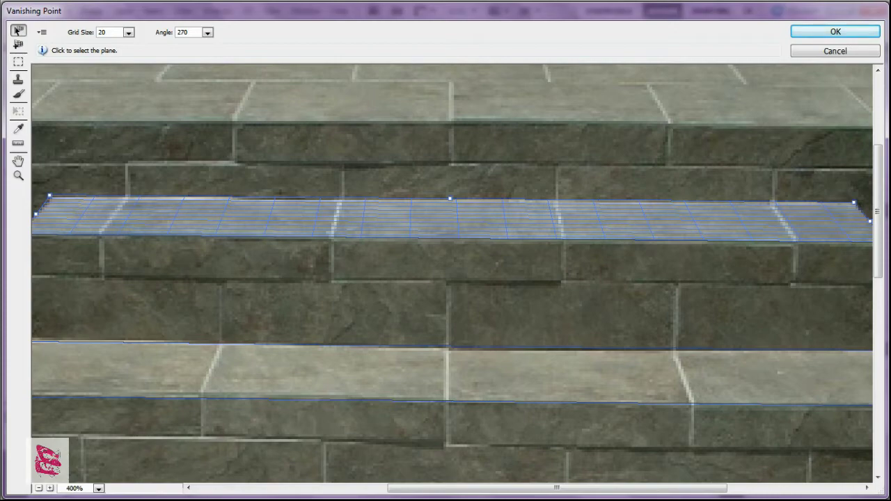
# - Tear off a perpendicular plane from the middle tread plane's front edge down over the riser below it
pyautogui.press('space')
pyautogui.moveTo(432, 369); pyautogui.dragTo(457, 139)
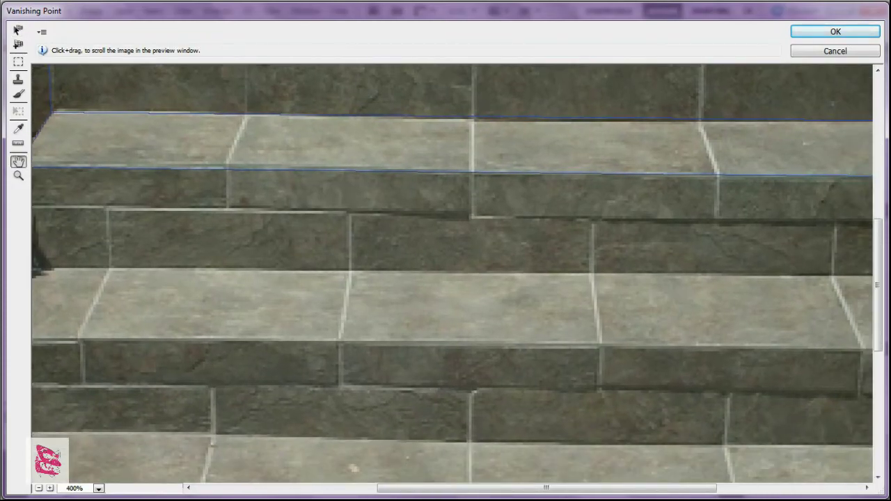
pyautogui.hotkey('ctrl', '-')
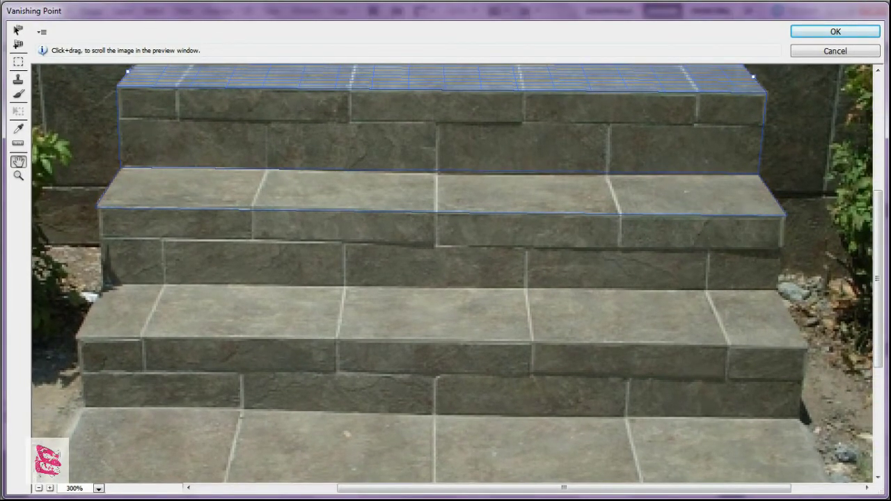
pyautogui.press('c')
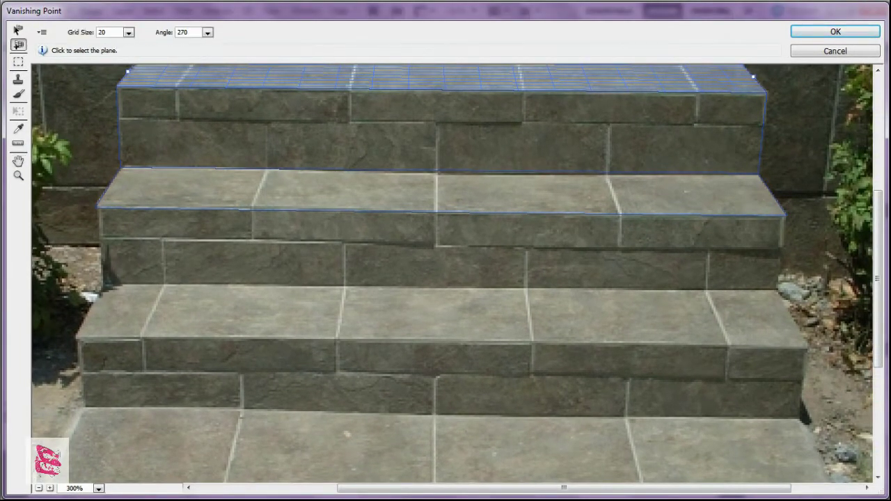
pyautogui.click(439, 191)
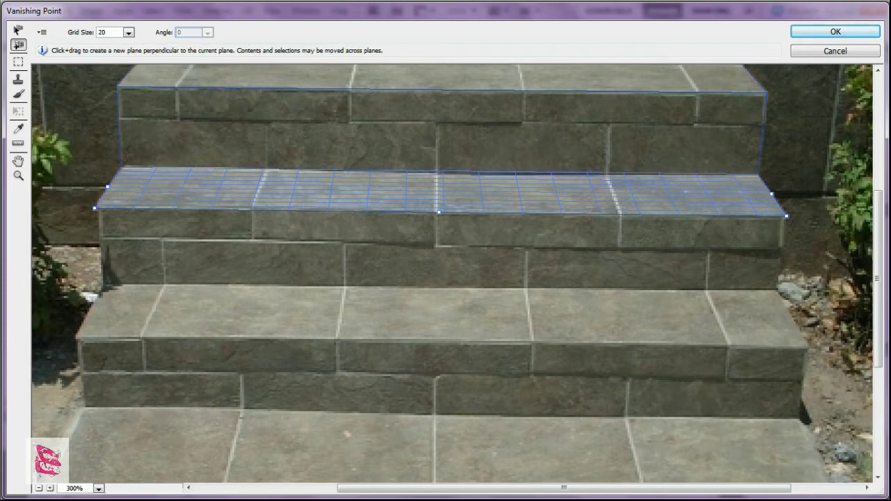
pyautogui.moveTo(438, 212); pyautogui.dragTo(436, 286)
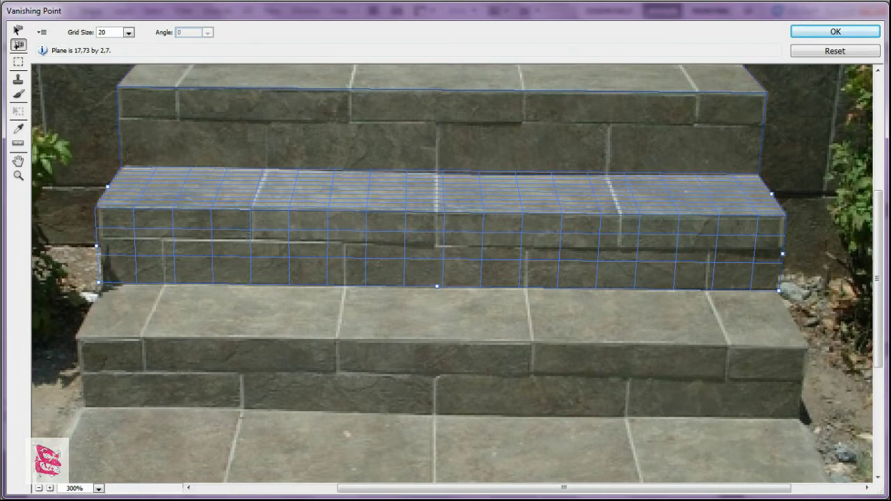
pyautogui.moveTo(436, 287); pyautogui.dragTo(437, 340)
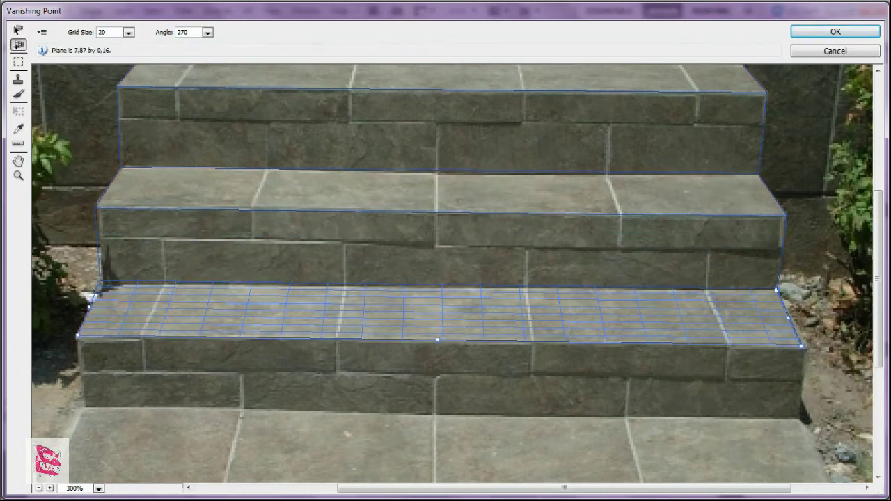
pyautogui.click(18, 29)
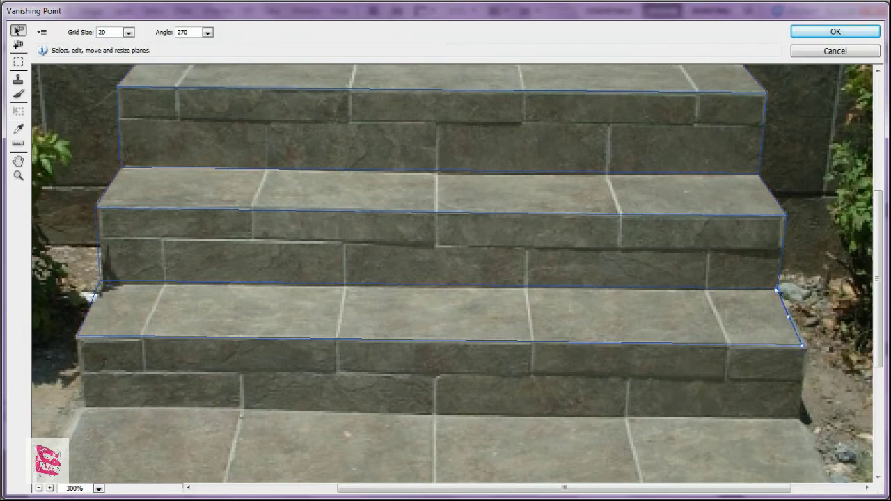
pyautogui.press('BackSpace')
# - Extend connected planes from the middle step's riser over the lowest tread, its riser and the bottom landing, and apply the Vanishing Point filter
pyautogui.click(438, 278)
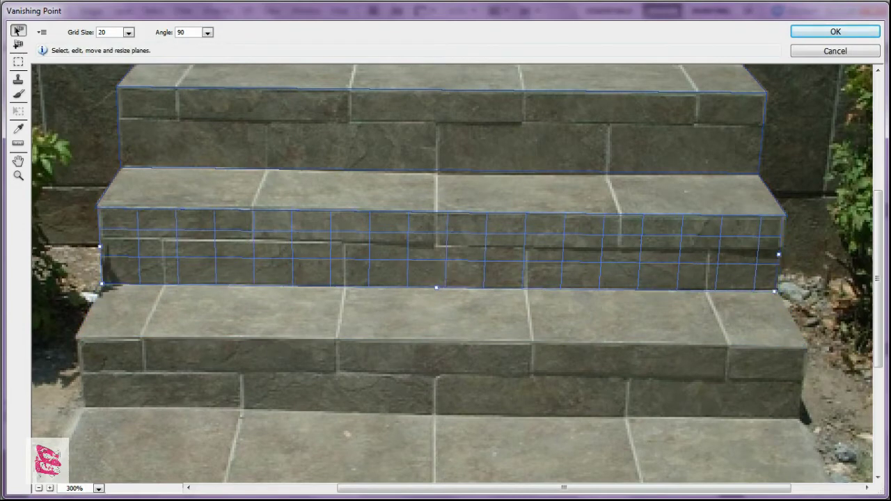
pyautogui.moveTo(438, 287); pyautogui.dragTo(439, 415)
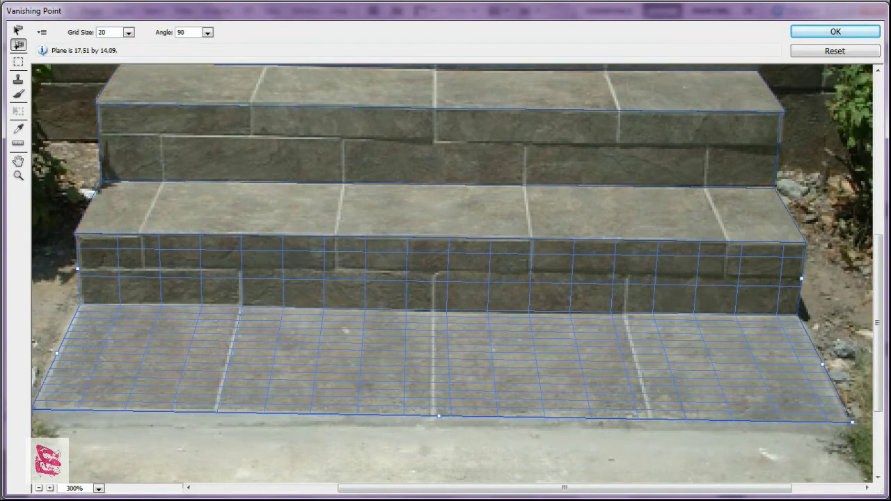
pyautogui.press('v')
pyautogui.press('z')
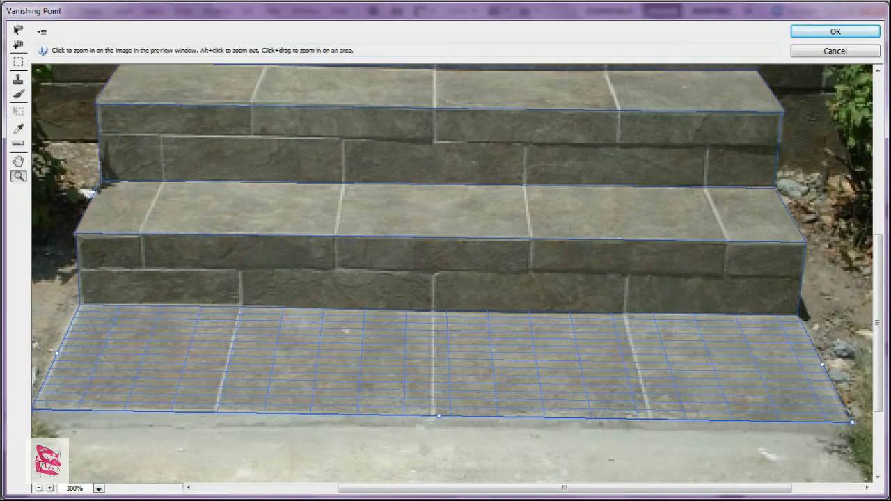
pyautogui.hotkey('ctrl', '-')
pyautogui.hotkey('ctrl', '-')
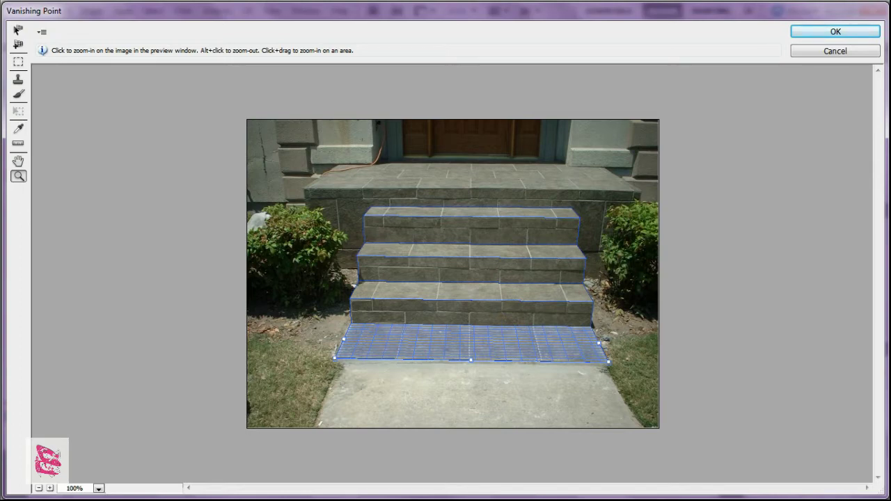
pyautogui.click(835, 31)
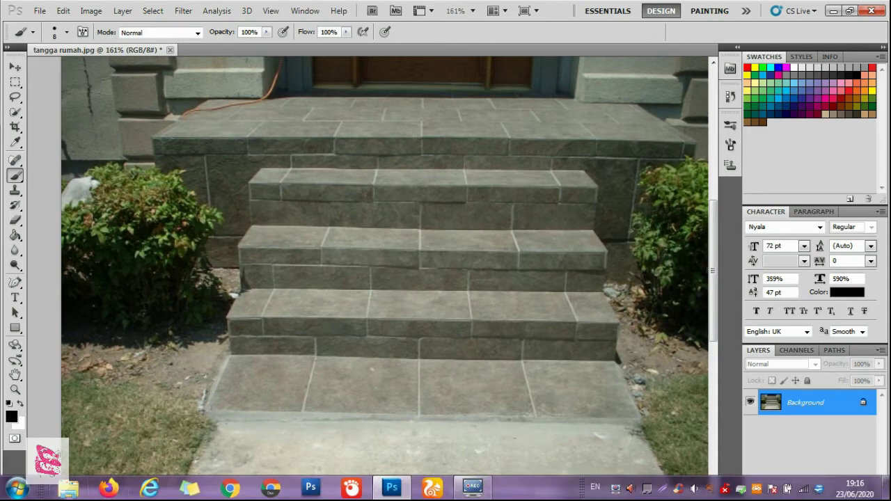
# - Switch to Windows Explorer and place IMG_20200622_213038.jpg from the Manipulasi Dekorasi Tangga folder into the tangga rumah.jpg document
pyautogui.click(68, 494)
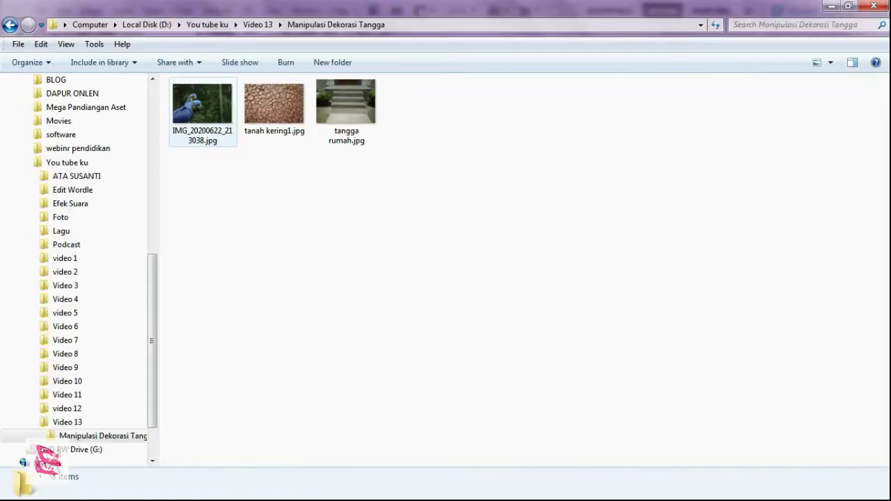
pyautogui.click(202, 111)
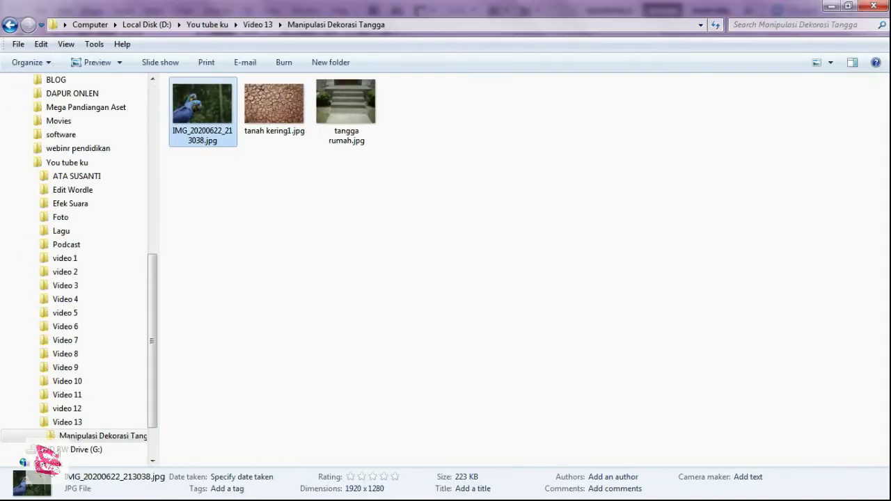
pyautogui.click(847, 5)
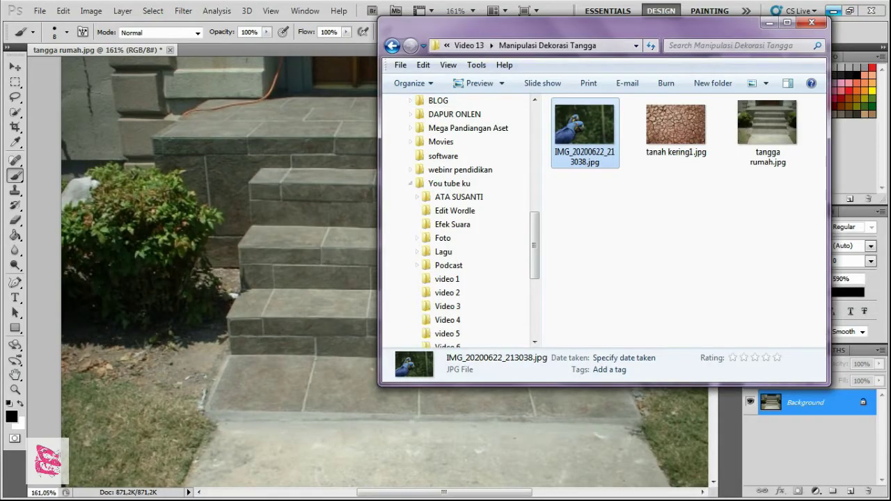
pyautogui.moveTo(585, 126); pyautogui.dragTo(348, 271)
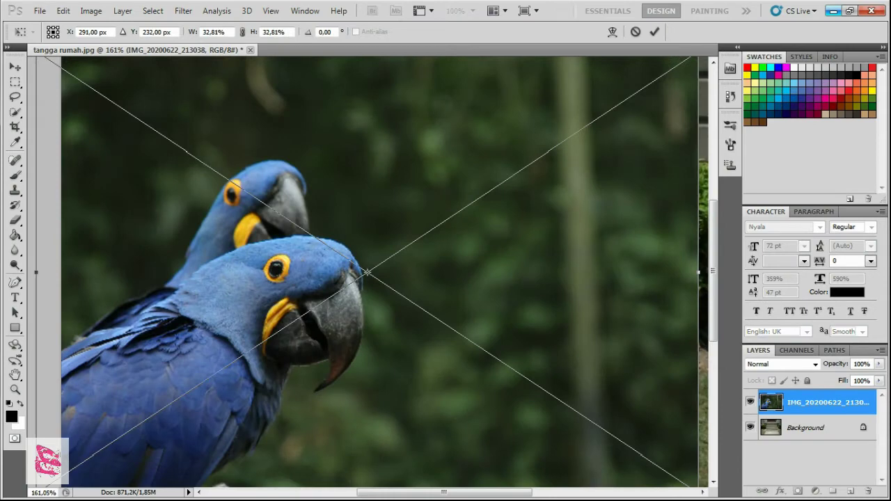
# - Scale the placed parrot picture proportionally about its centre to about 3.16% and commit the placement
pyautogui.scroll(3, 376, 272)
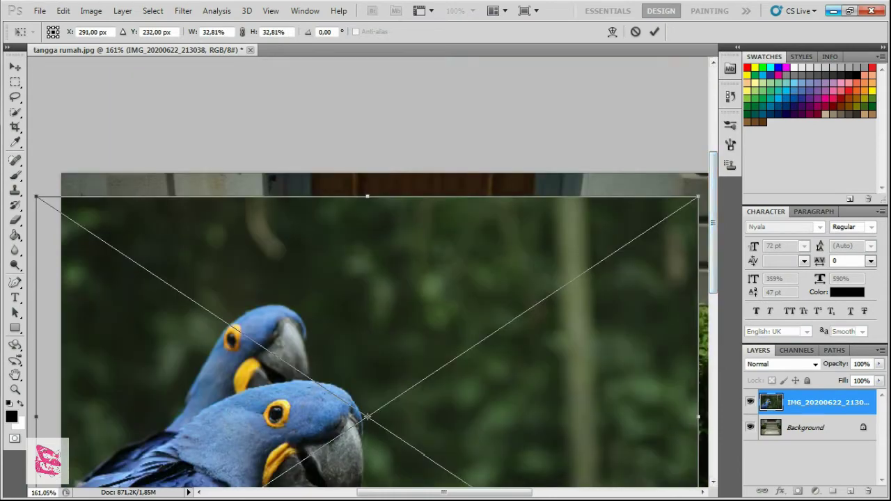
pyautogui.moveTo(37, 197); pyautogui.dragTo(334, 396)
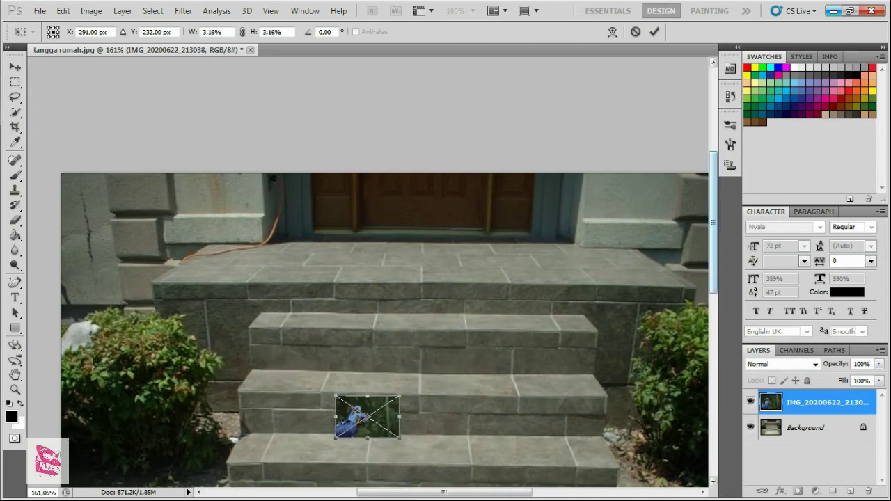
pyautogui.scroll(-4, 389, 273)
pyautogui.press('Return')
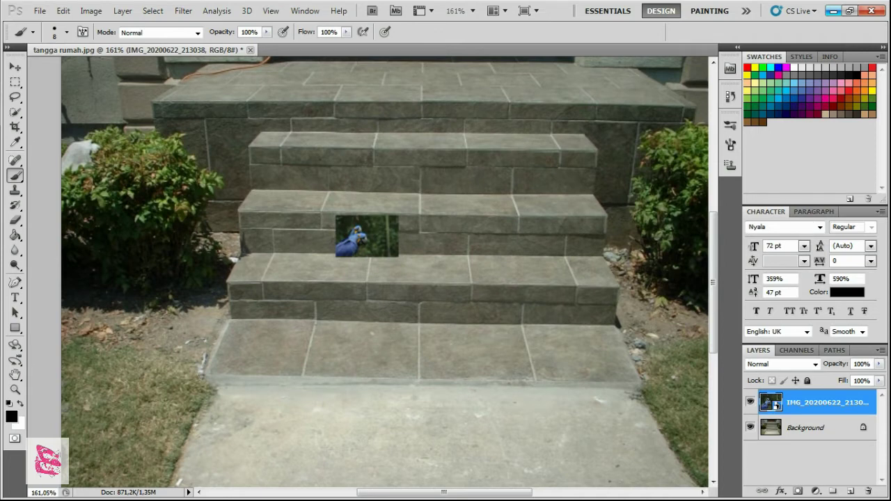
# - Move the small parrot picture down to the left end of the lower step
pyautogui.press('m')
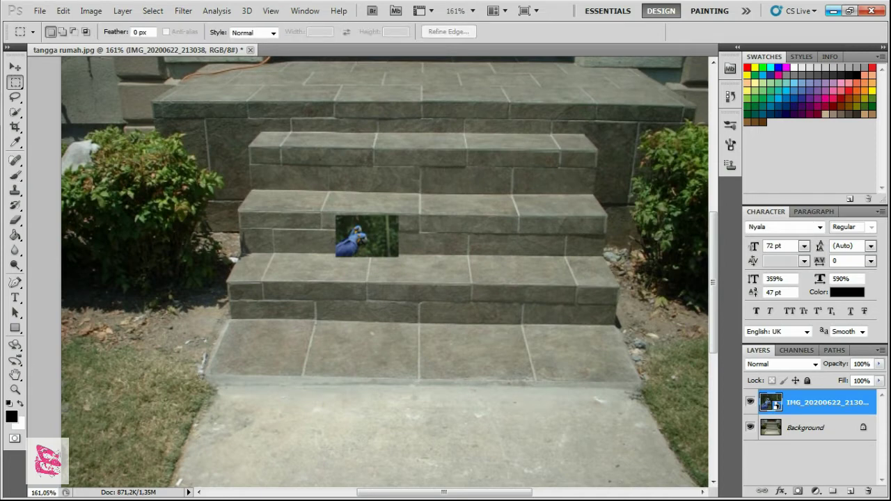
pyautogui.press('v')
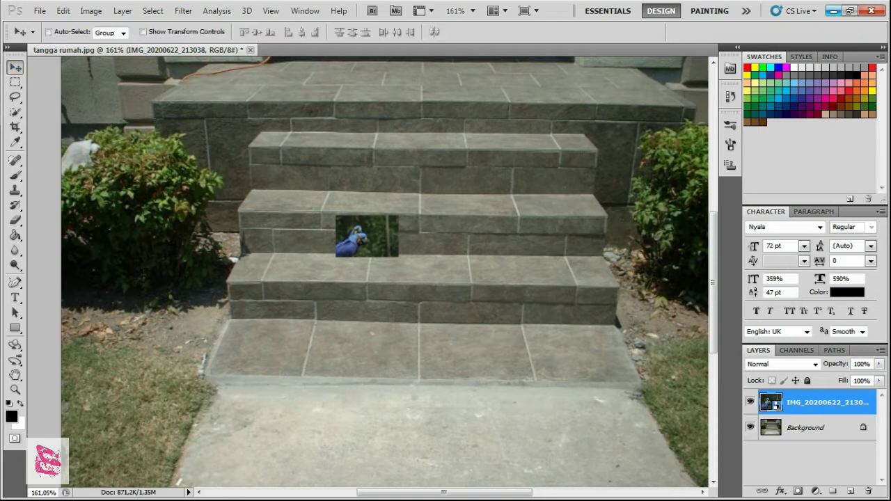
pyautogui.moveTo(366, 235); pyautogui.dragTo(272, 268)
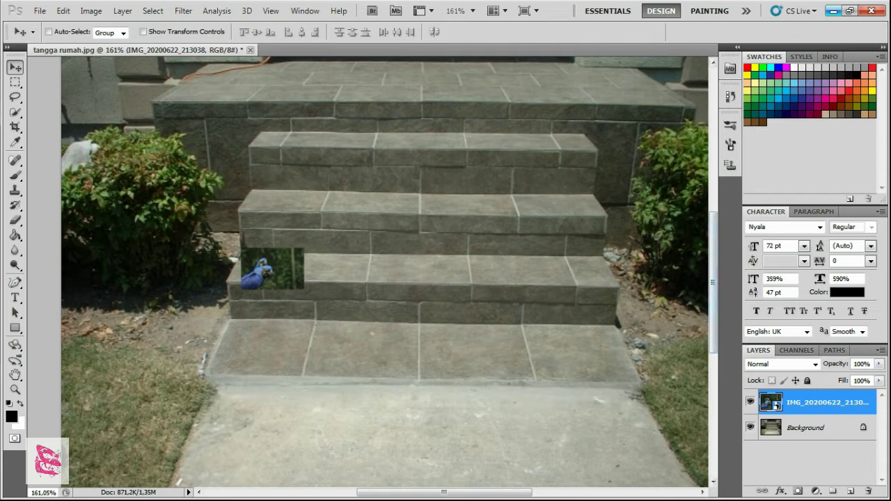
# - Add a new empty layer and position it between the parrot picture layer and the Background
pyautogui.click(850, 491)
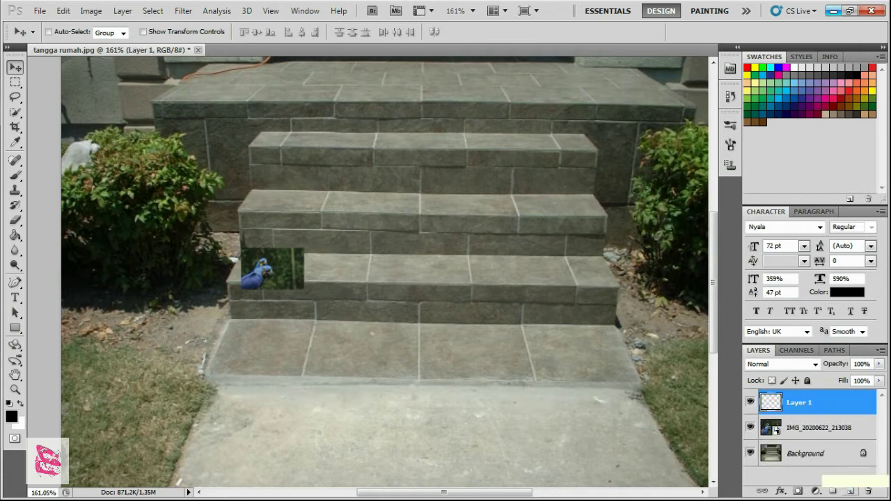
pyautogui.moveTo(799, 402); pyautogui.dragTo(798, 434)
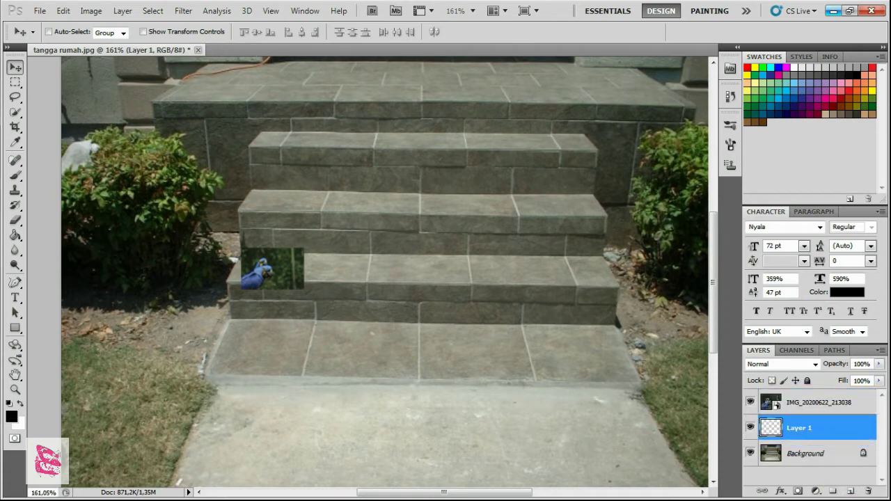
# - Rename the new empty layer as Desain
pyautogui.doubleClick(799, 427)
pyautogui.write('Desain')
pyautogui.press('Return')
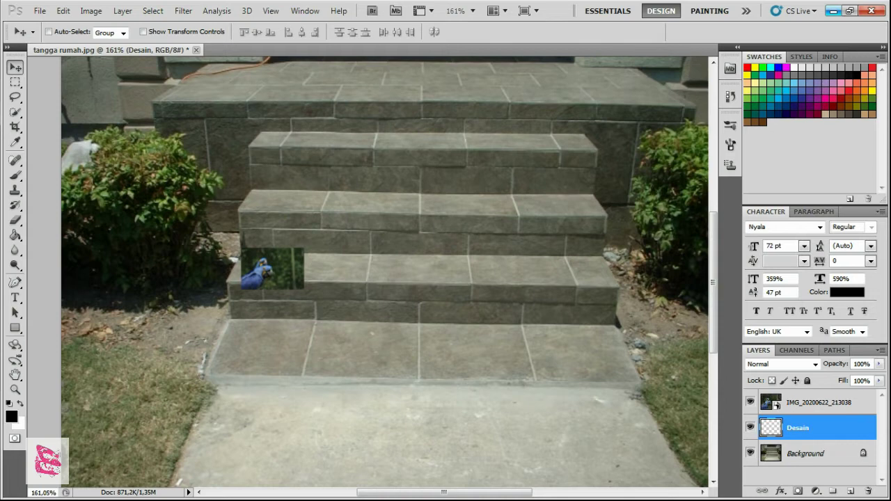
# - Select the parrot picture by its layer outline and copy it, hide its layer and clear the selection
pyautogui.click(821, 402)
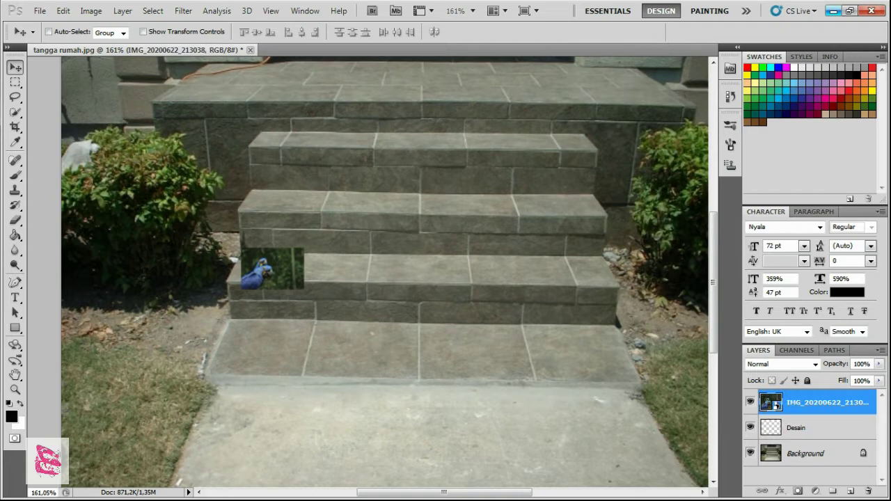
pyautogui.keyDown('ctrl'); pyautogui.click(770, 402); pyautogui.keyUp('ctrl')
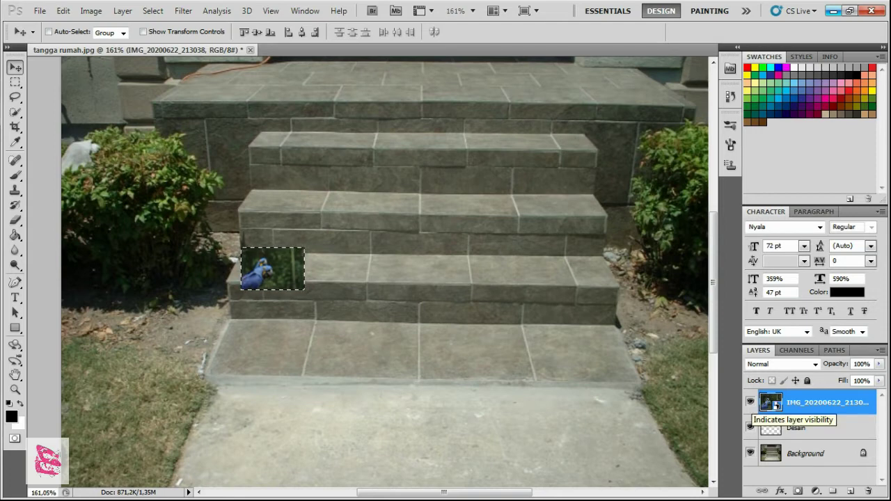
pyautogui.click(749, 402)
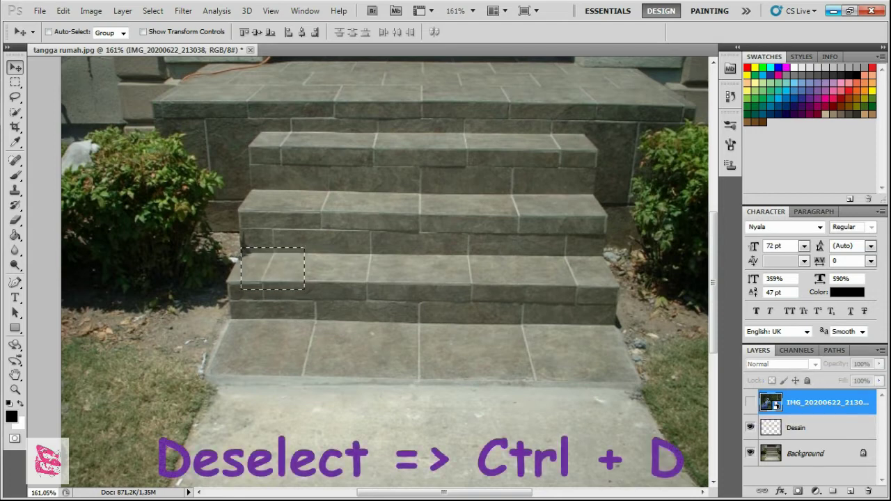
pyautogui.hotkey('ctrl', 'd')
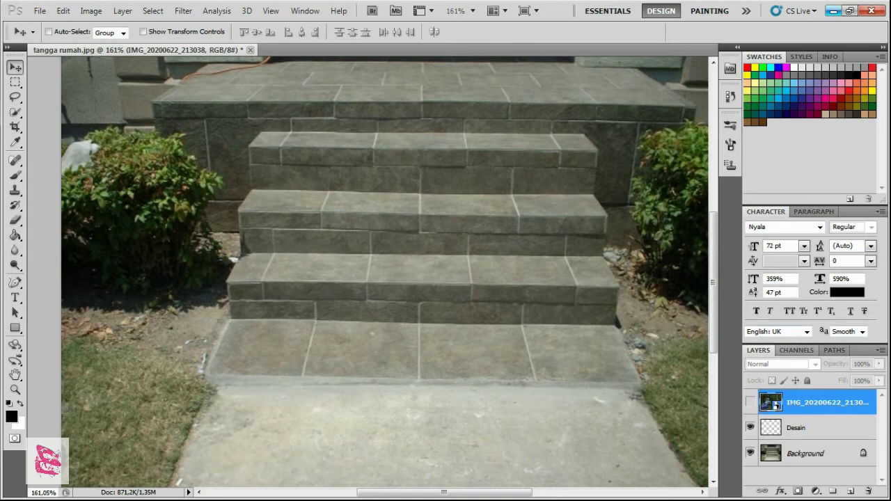
# - Open Vanishing Point on the Desain layer, paste the copied parrot picture and move it onto the planes of the upper steps
pyautogui.click(807, 427)
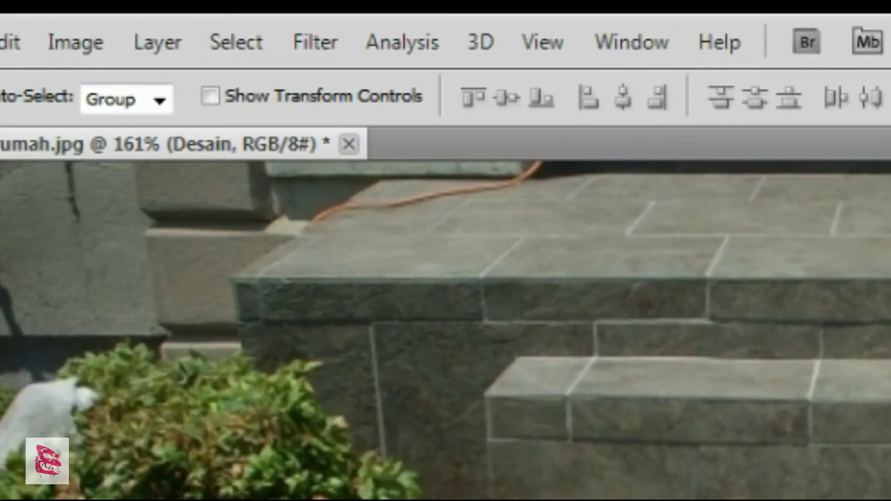
pyautogui.click(315, 42)
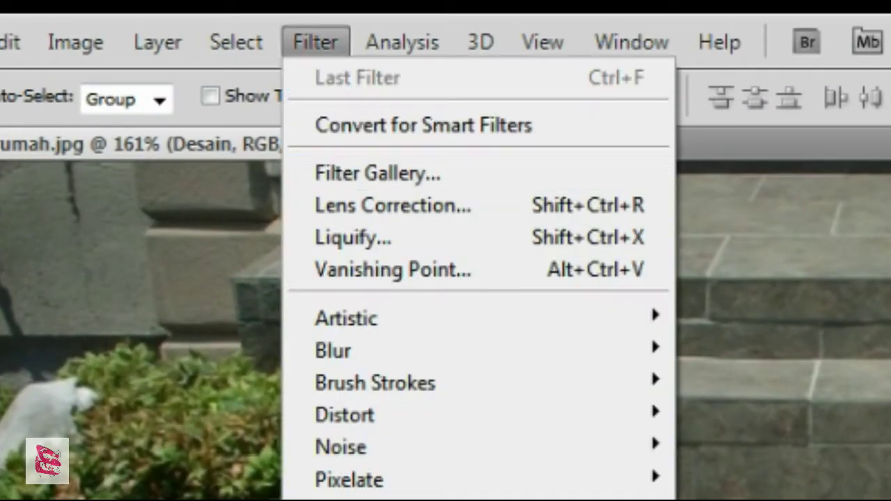
pyautogui.click(378, 266)
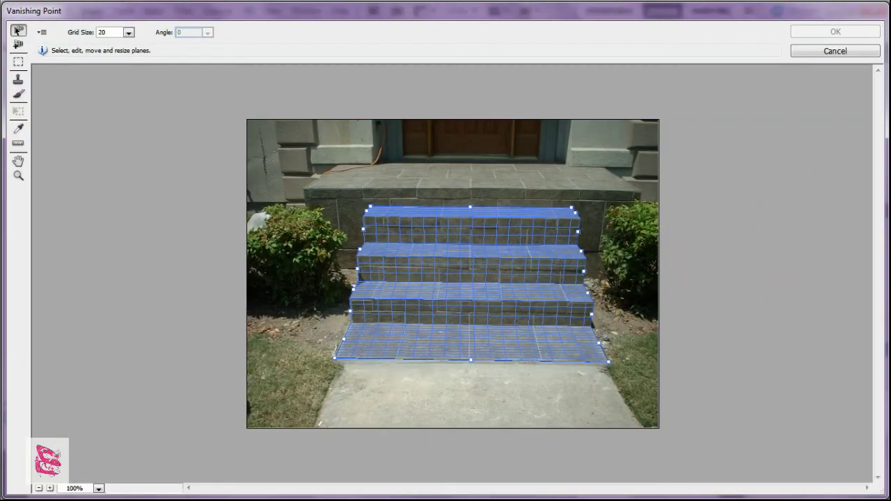
pyautogui.press('alt')
pyautogui.press('m')
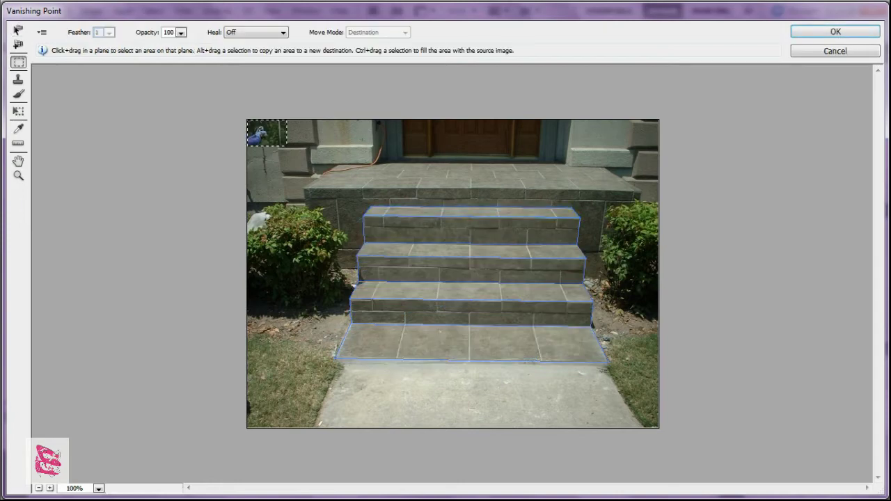
pyautogui.hotkey('ctrl', 'v')
pyautogui.moveTo(266, 133); pyautogui.dragTo(480, 246)
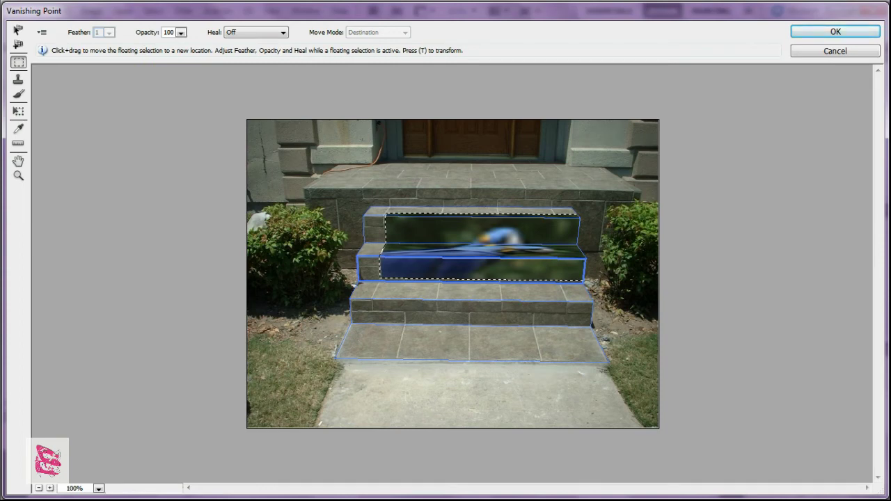
# - Scale the floating parrot picture to the stairs' full width and flip it, fitting it over the two upper steps
pyautogui.press('t')
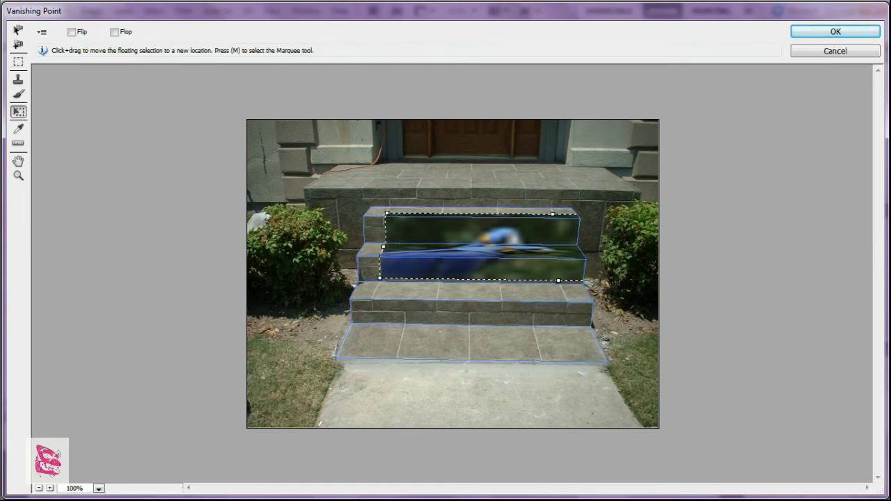
pyautogui.moveTo(383, 246); pyautogui.dragTo(448, 228)
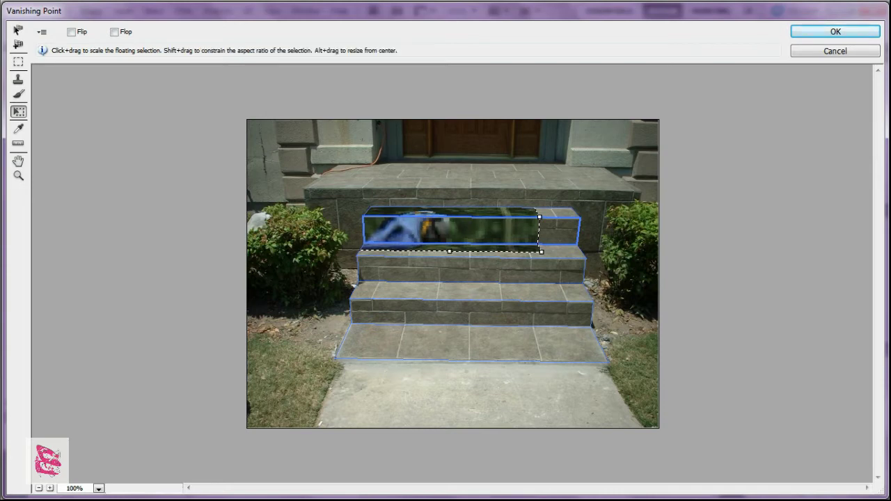
pyautogui.moveTo(541, 252); pyautogui.dragTo(582, 252)
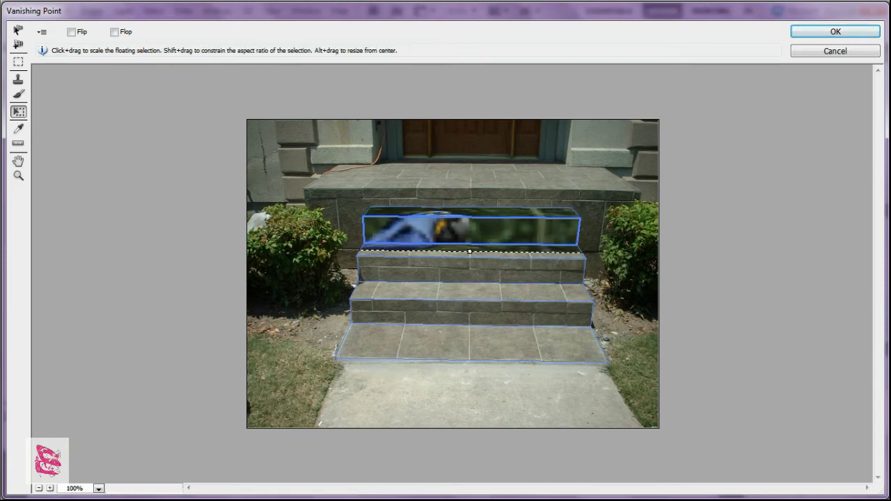
pyautogui.moveTo(470, 251); pyautogui.dragTo(471, 256)
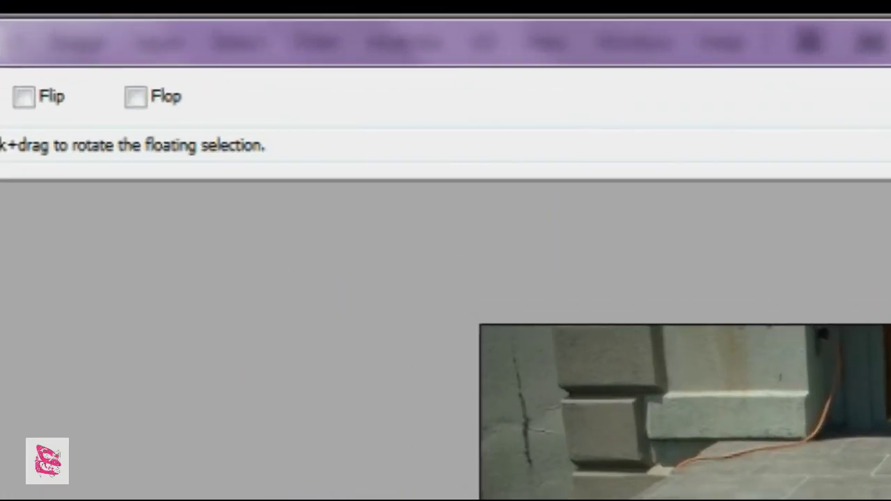
pyautogui.click(71, 32)
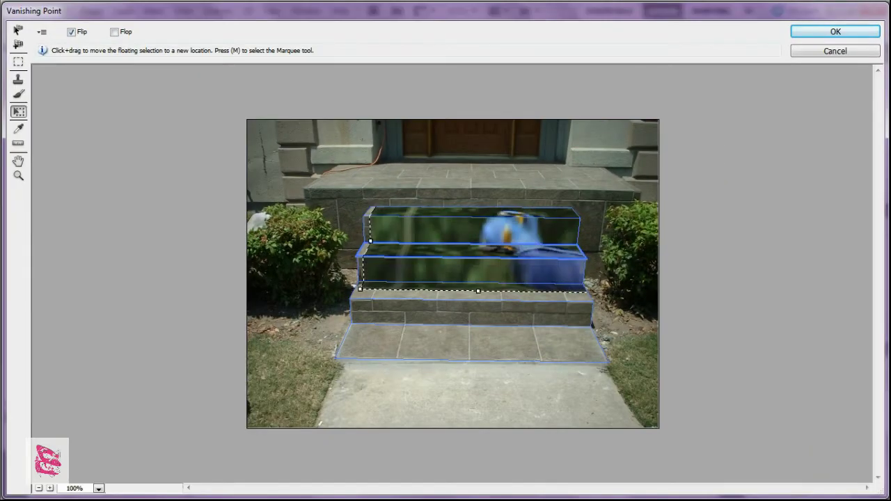
pyautogui.moveTo(452, 251)
pyautogui.mouseDown()
pyautogui.moveTo(439, 246)
pyautogui.moveTo(442, 258)
pyautogui.moveTo(450, 250)
pyautogui.moveTo(423, 247)
pyautogui.moveTo(444, 238)
pyautogui.moveTo(429, 254)
pyautogui.moveTo(442, 247)
pyautogui.mouseUp()
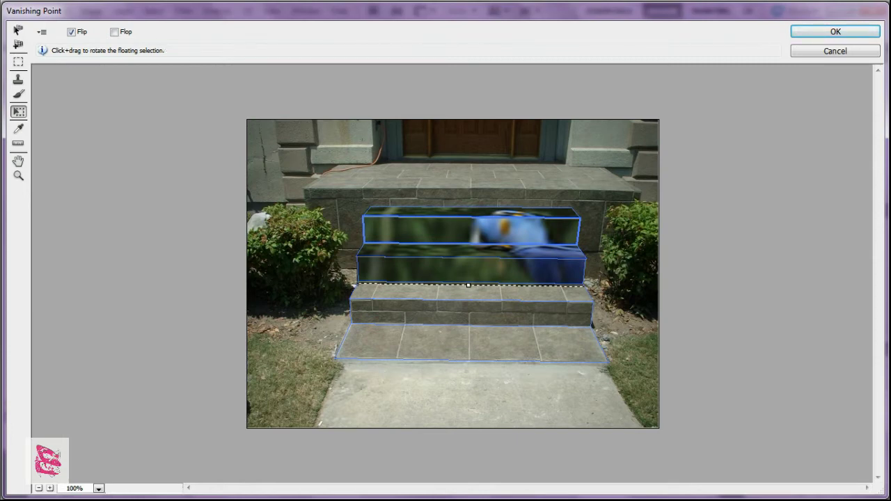
# - Duplicate the floating picture onto the lower steps with Flip off, aligning its upper edge with the second tread's front edge
pyautogui.press('alt')
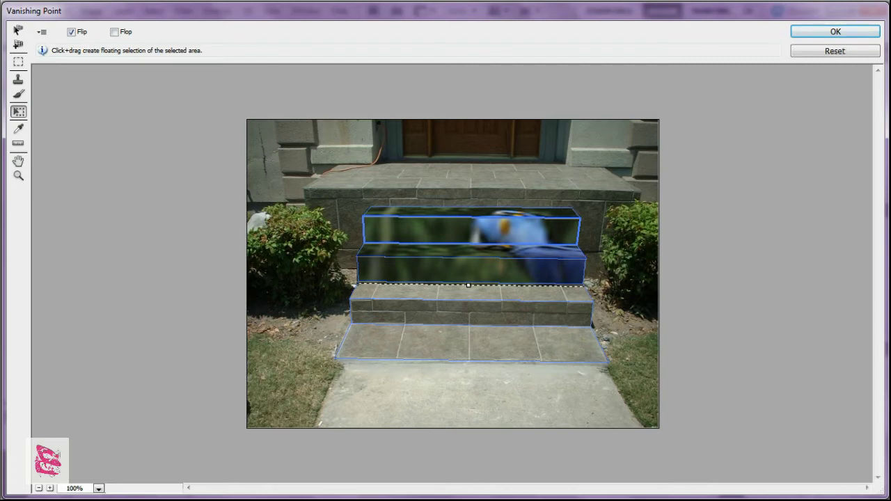
pyautogui.moveTo(471, 251); pyautogui.dragTo(467, 334)
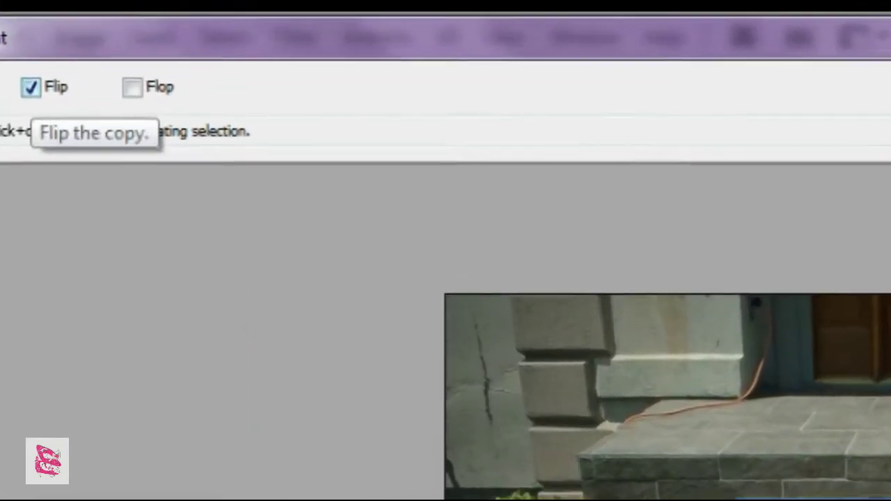
pyautogui.click(31, 87)
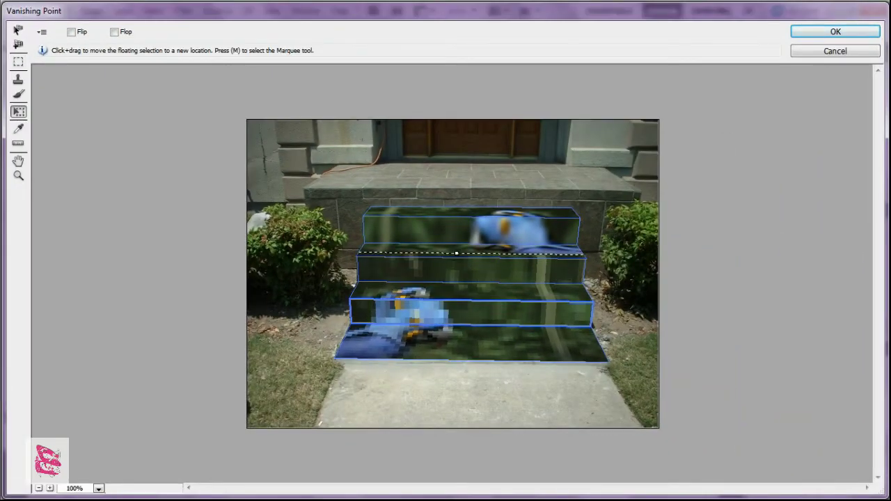
pyautogui.press('Down')
pyautogui.press('Down')
pyautogui.press('Down')
pyautogui.press('Down')
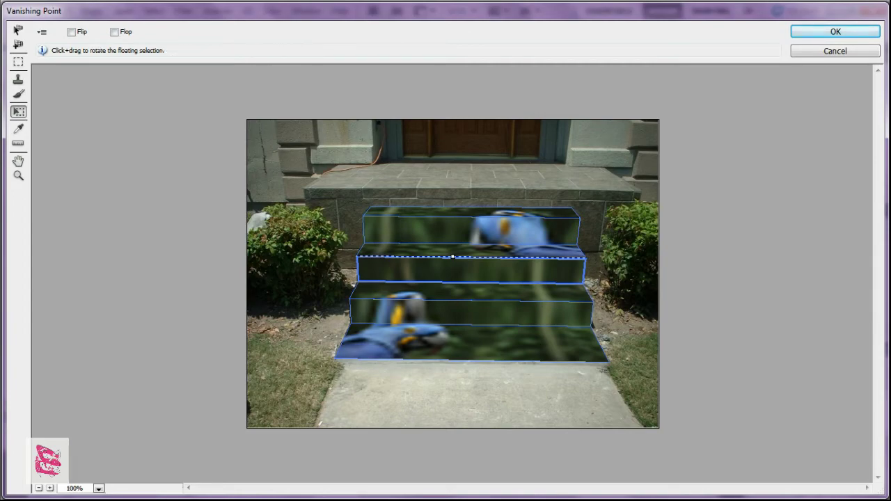
# - Apply the Vanishing Point result and delete the hidden IMG_20200622_213038 layer
pyautogui.click(835, 31)
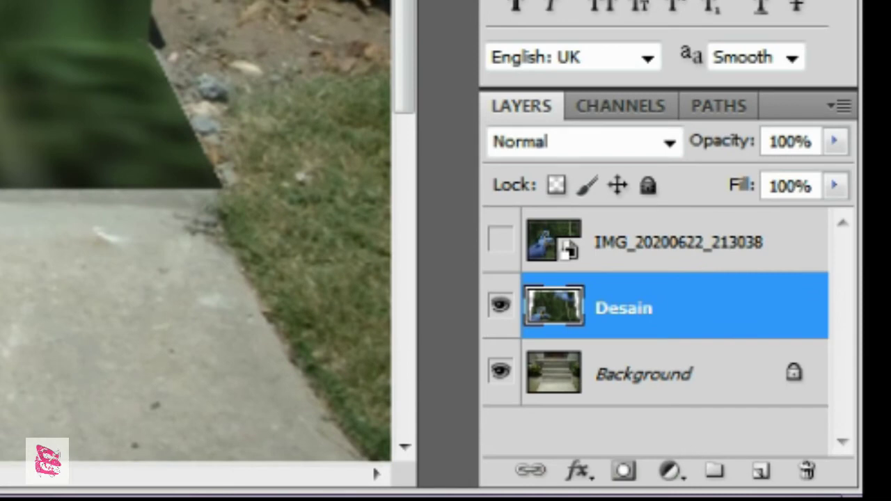
pyautogui.click(675, 242)
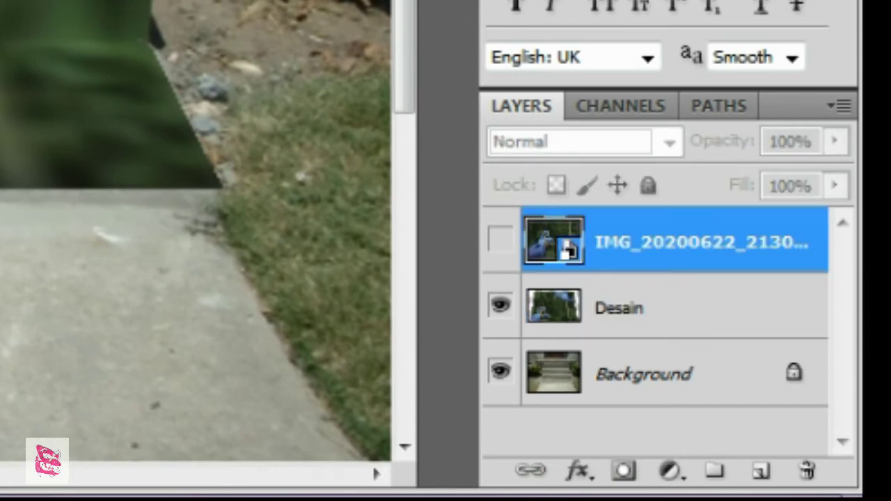
pyautogui.moveTo(675, 242); pyautogui.dragTo(805, 472)
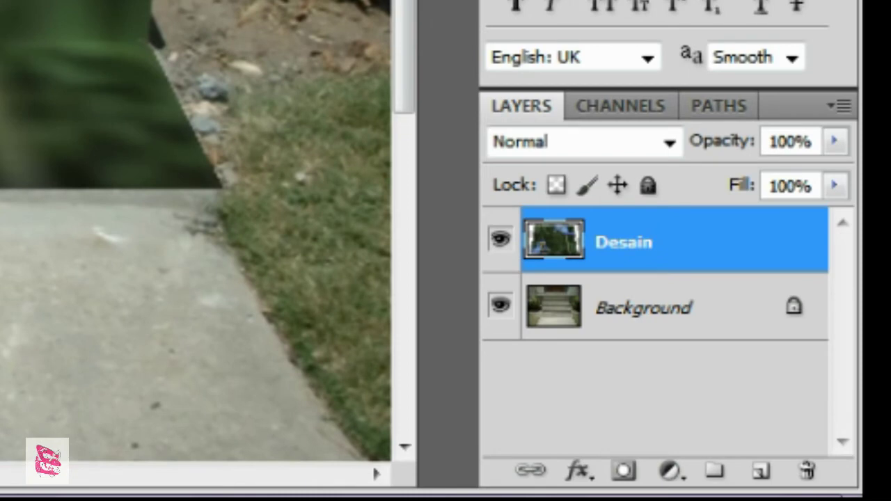
# - Duplicate the Desain layer and set the copy's blend mode to Screen
pyautogui.hotkey('ctrl', 'j')
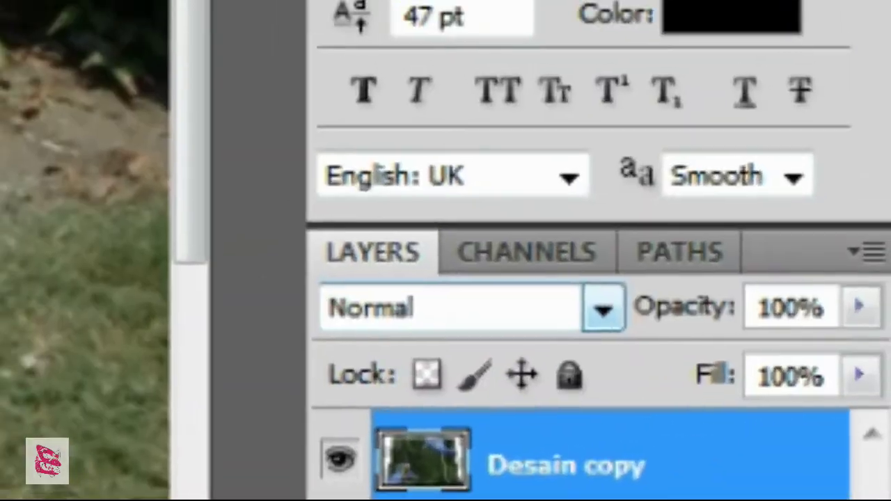
pyautogui.click(815, 364)
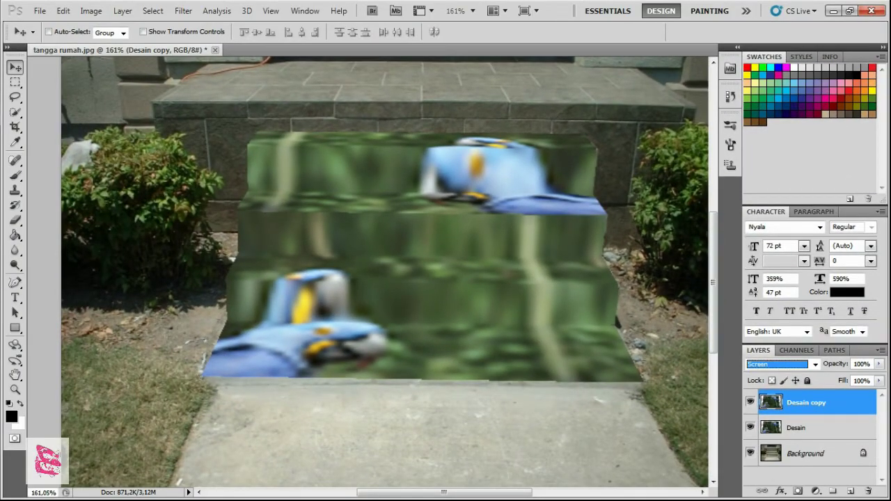
# - Set the Desain copy's Blend If black point to 21 for This Layer and narrow the Underlying Layer range from both ends
pyautogui.doubleClick(847, 403)
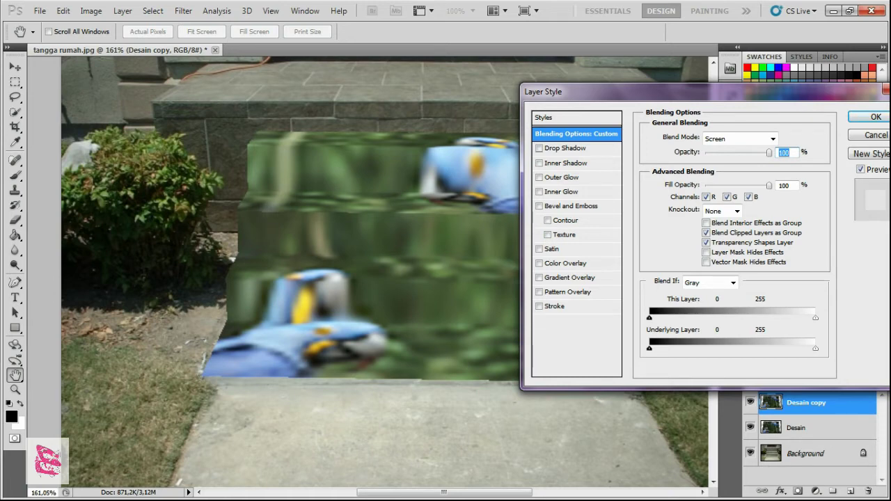
pyautogui.moveTo(648, 317); pyautogui.dragTo(663, 317)
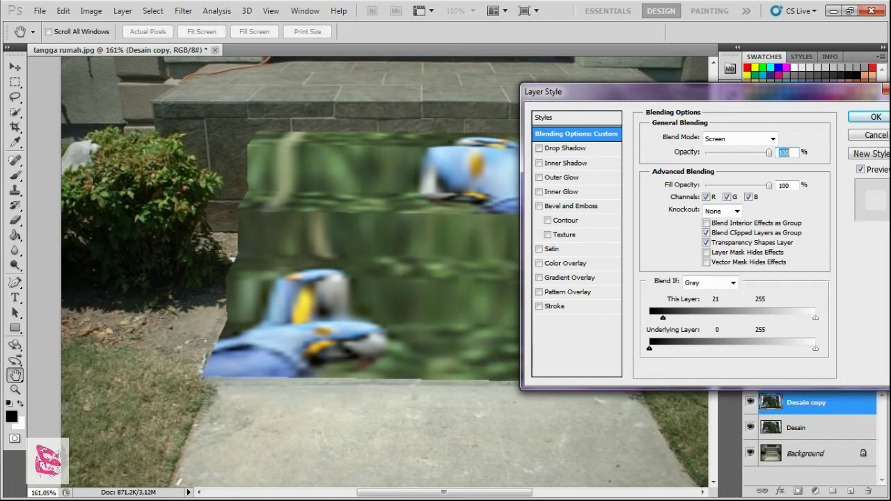
pyautogui.moveTo(815, 348); pyautogui.dragTo(791, 348)
pyautogui.moveTo(648, 348); pyautogui.dragTo(657, 348)
pyautogui.press('Return')
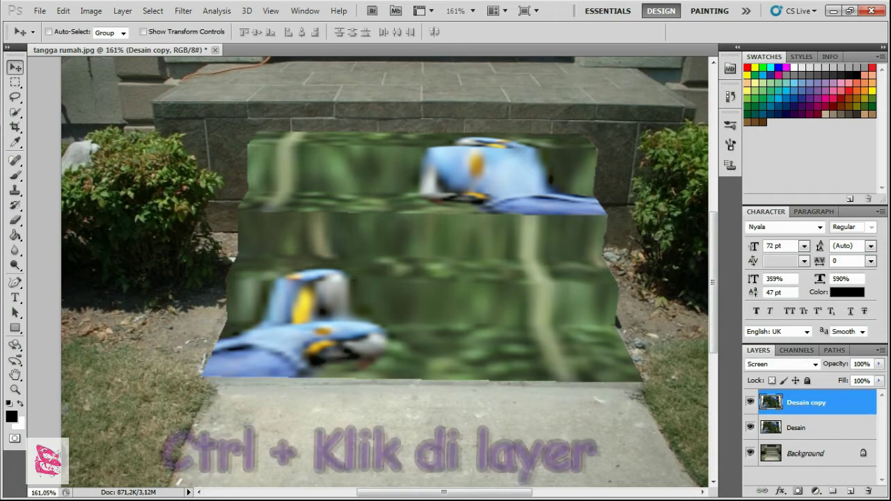
# - Group the Desain copy and Desain layers together
pyautogui.keyDown('ctrl'); pyautogui.click(795, 427); pyautogui.keyUp('ctrl')
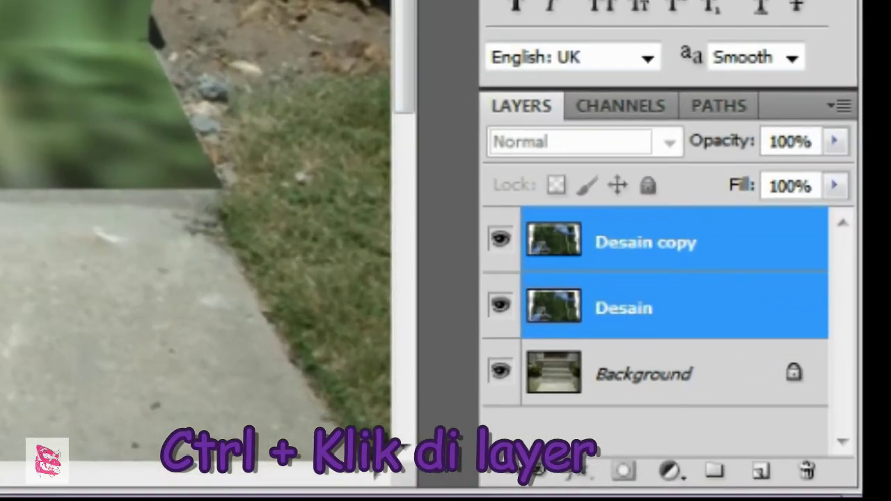
pyautogui.keyDown('ctrl'); pyautogui.click(624, 308); pyautogui.keyUp('ctrl')
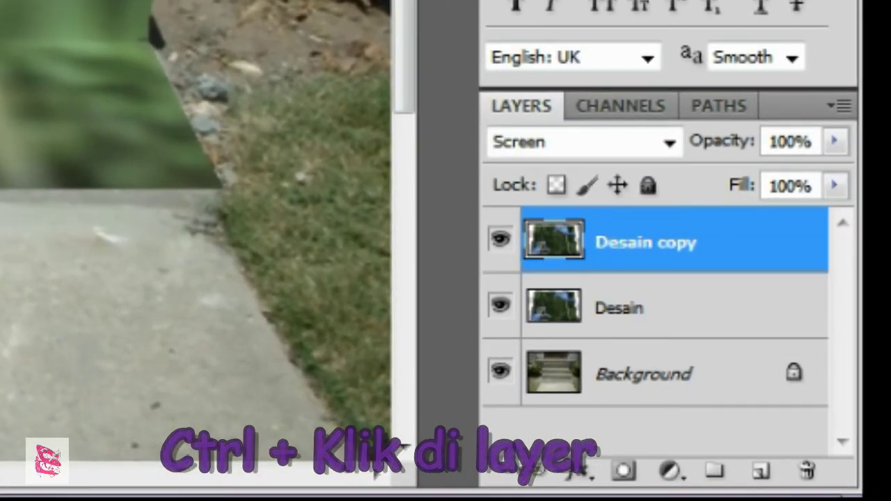
pyautogui.keyDown('ctrl'); pyautogui.click(624, 308); pyautogui.keyUp('ctrl')
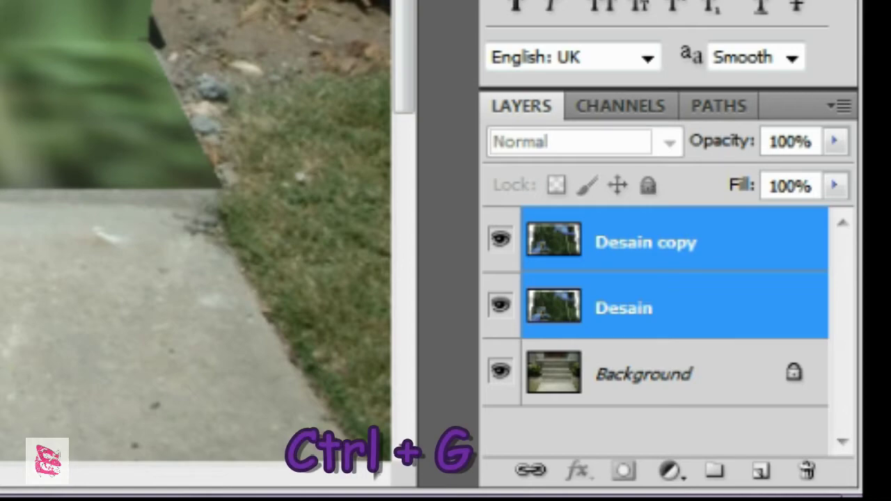
pyautogui.hotkey('ctrl', 'g')
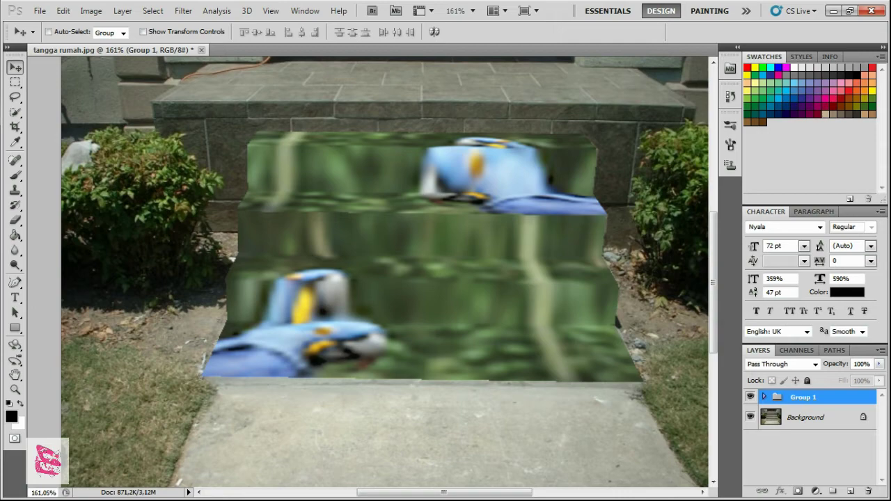
# - Open tanah kering1.jpg from the Manipulasi Dekorasi Tangga folder and return to the tangga rumah.jpg document
pyautogui.hotkey('ctrl', 'o')
pyautogui.click(430, 122)
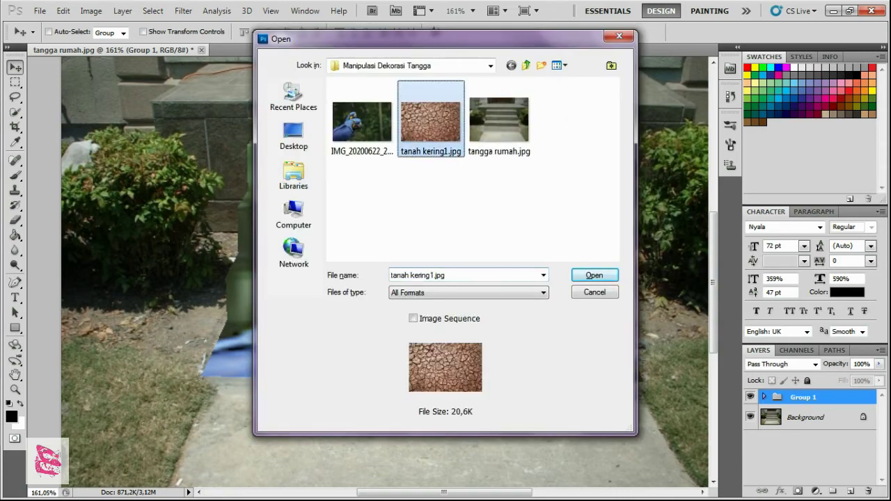
pyautogui.doubleClick(430, 122)
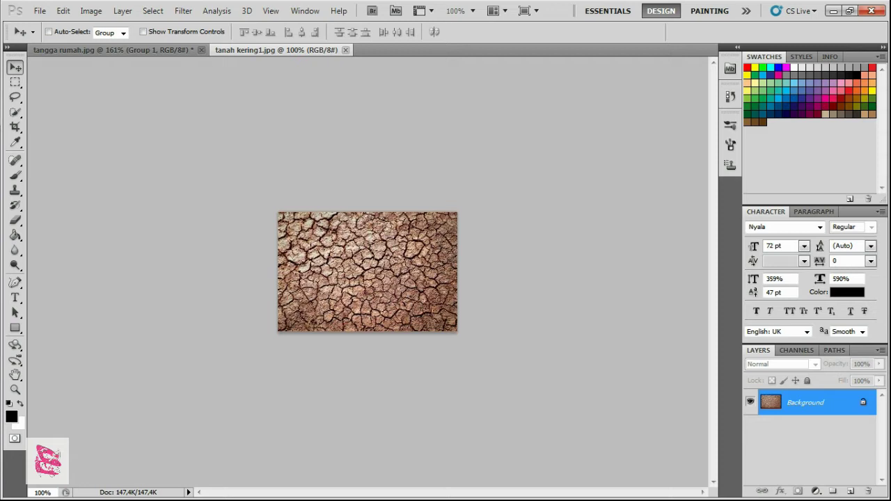
pyautogui.click(111, 50)
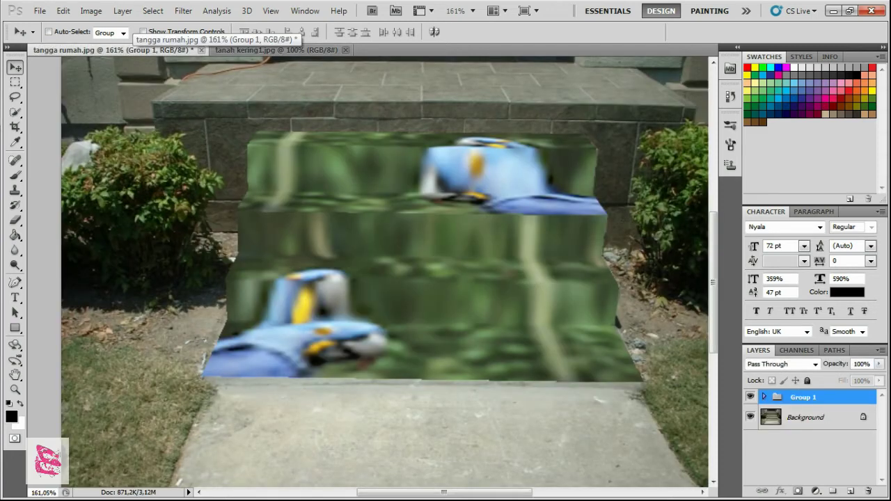
# - Convert the locked Background of tanah kering1.jpg into a regular layer with the default name
pyautogui.click(278, 50)
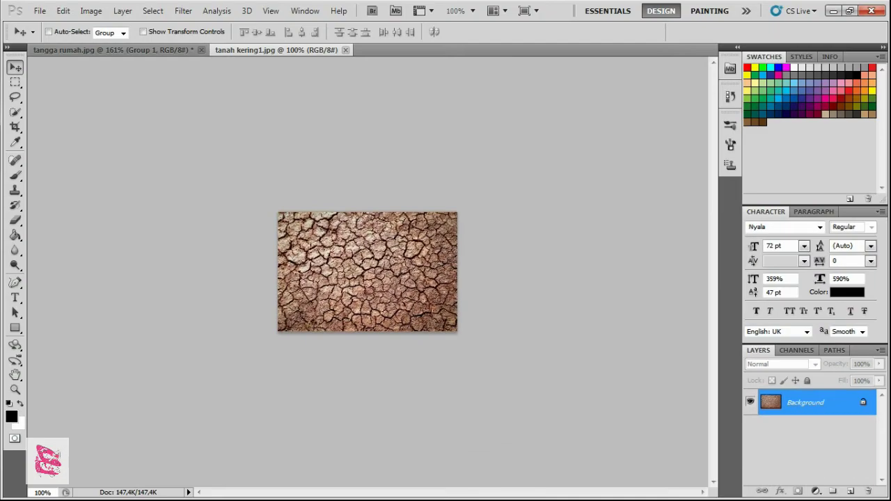
pyautogui.doubleClick(644, 242)
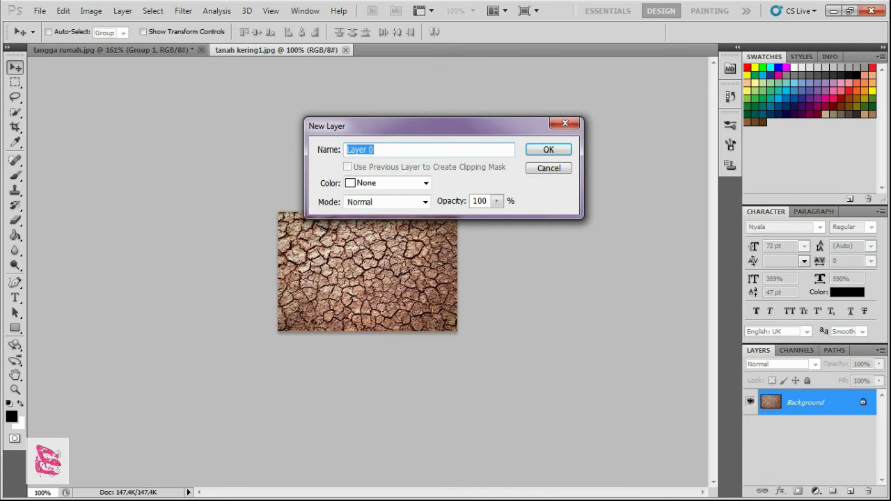
pyautogui.press('Return')
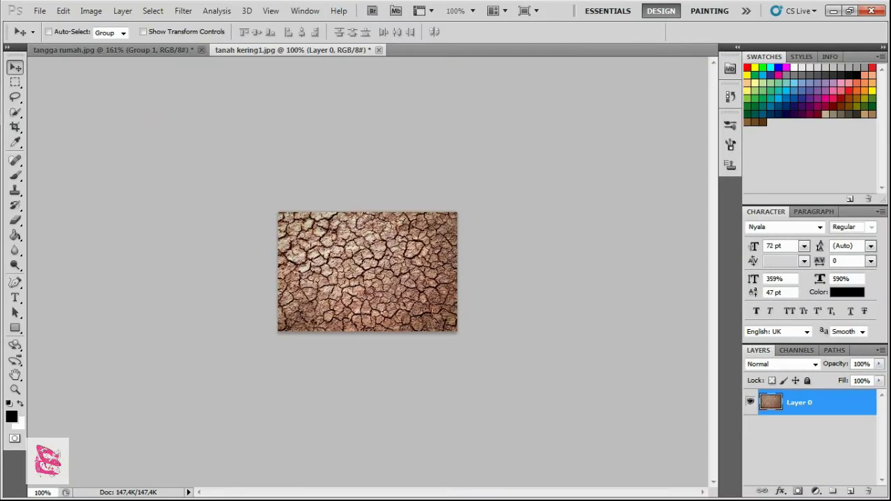
# - Copy the entire cracked-soil image into the tangga rumah.jpg document and place it over the lower part of the stairs
pyautogui.hotkey('ctrl', 'a')
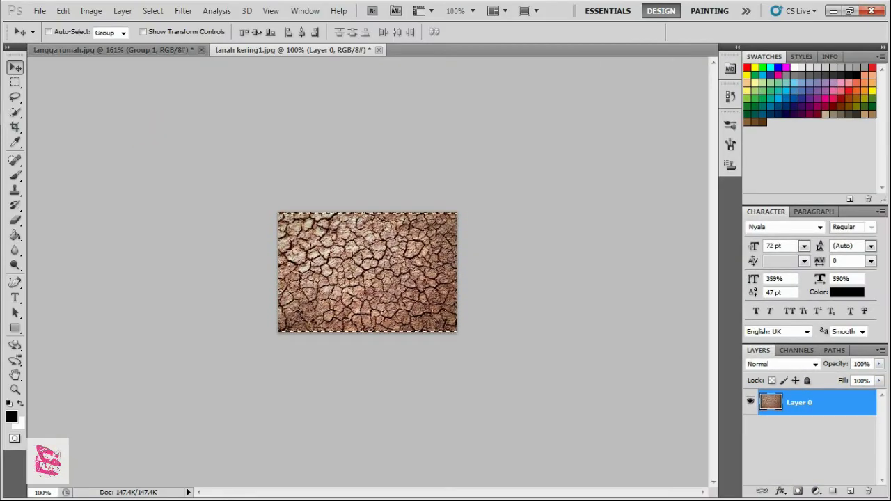
pyautogui.moveTo(368, 271); pyautogui.dragTo(115, 97)
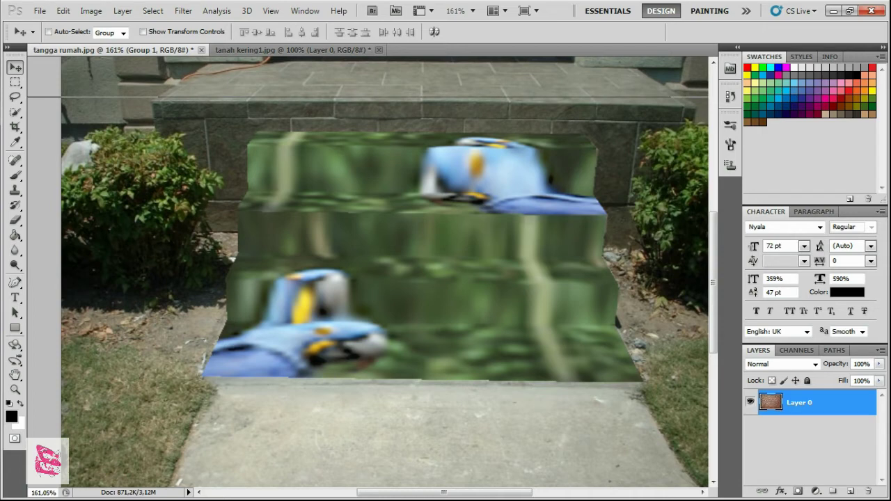
pyautogui.moveTo(115, 97); pyautogui.dragTo(118, 99)
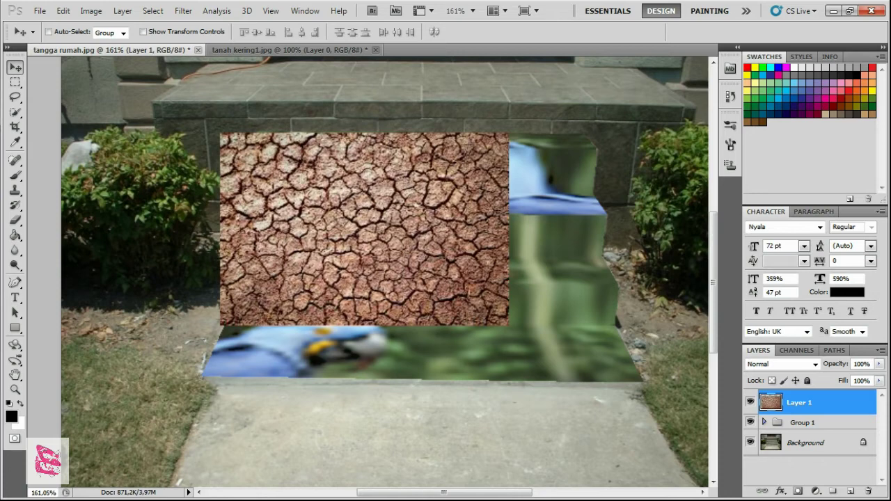
pyautogui.moveTo(364, 229); pyautogui.dragTo(386, 221)
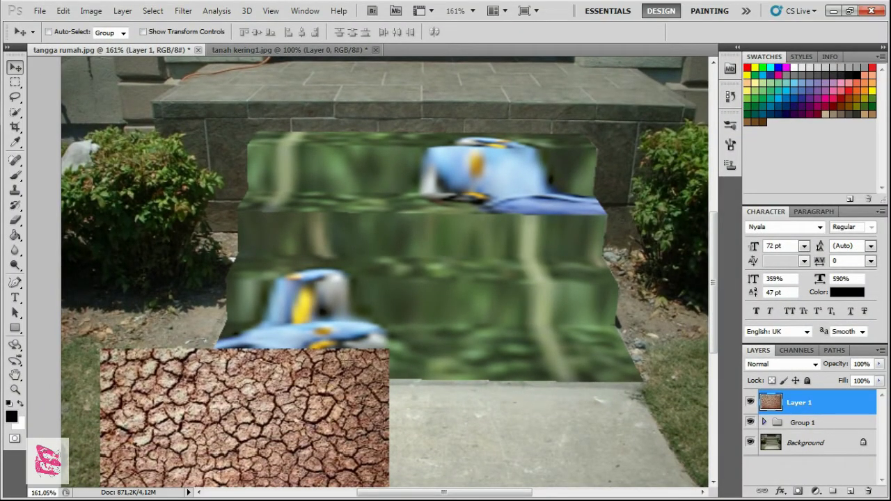
pyautogui.moveTo(245, 418); pyautogui.dragTo(320, 259)
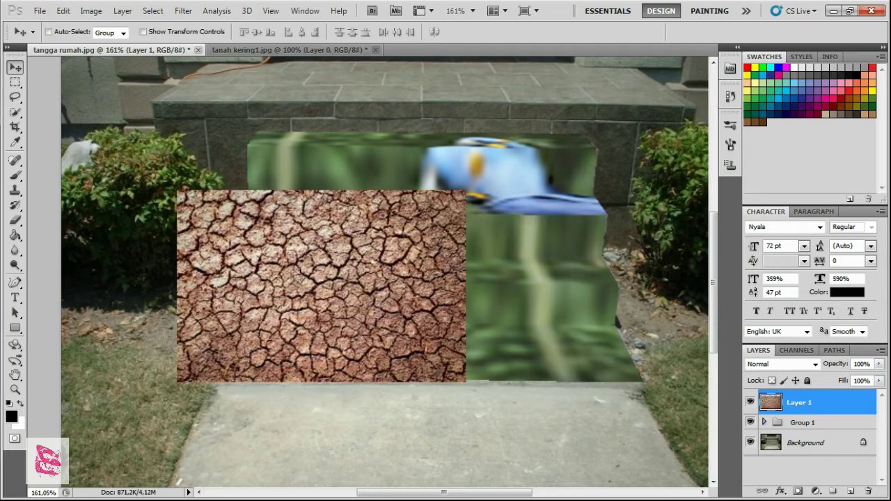
pyautogui.click(763, 422)
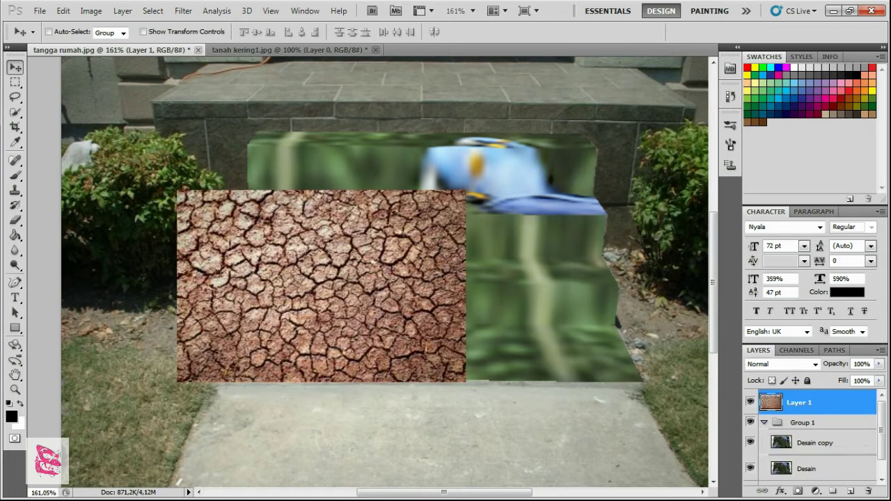
pyautogui.scroll(-1, 807, 438)
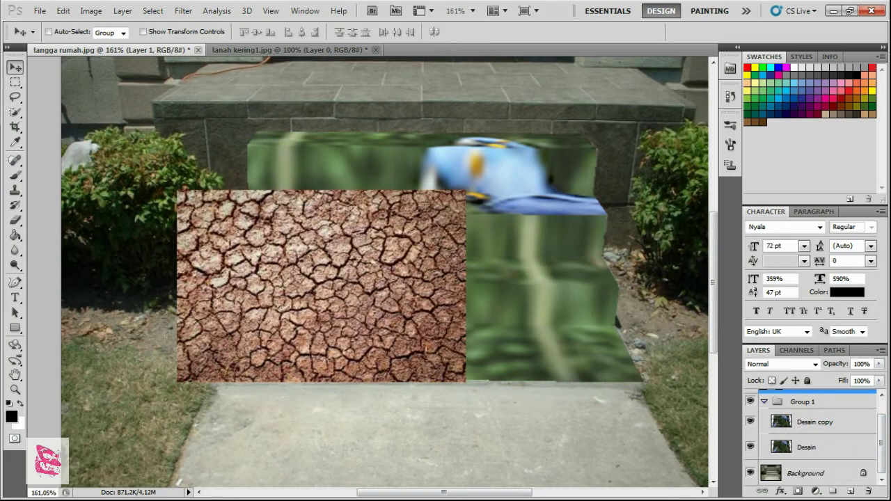
pyautogui.scroll(1, 807, 438)
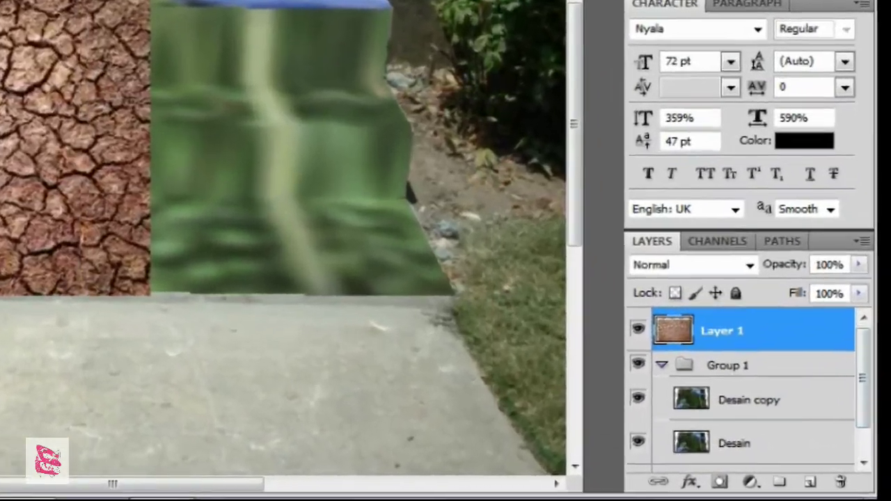
pyautogui.click(764, 421)
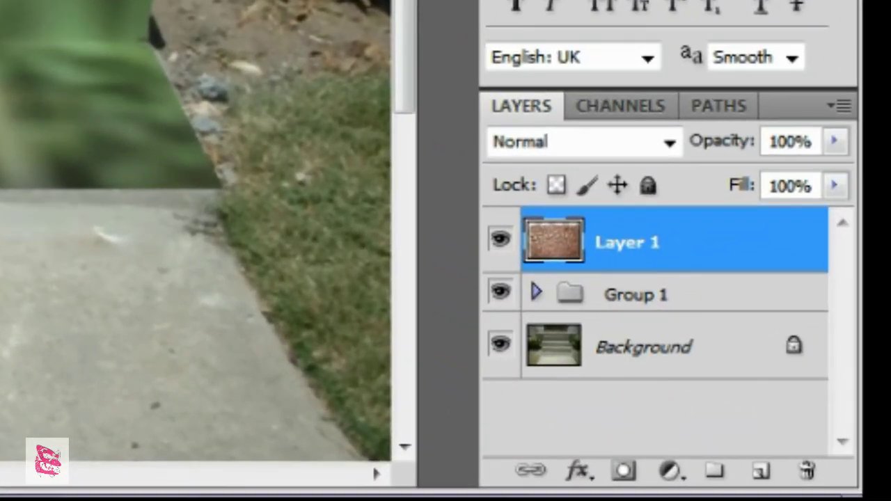
# - Create a new empty layer between Layer 1 and Group 1 and name it Tekstur
pyautogui.click(761, 471)
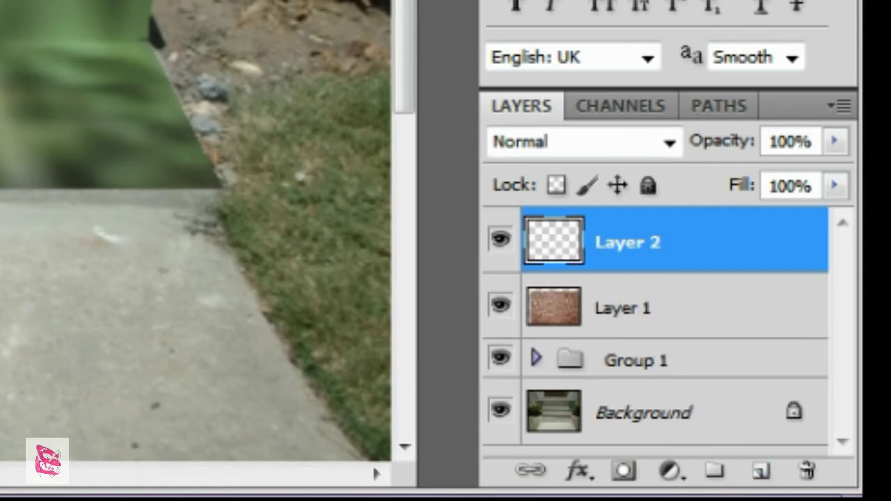
pyautogui.moveTo(626, 242); pyautogui.dragTo(627, 326)
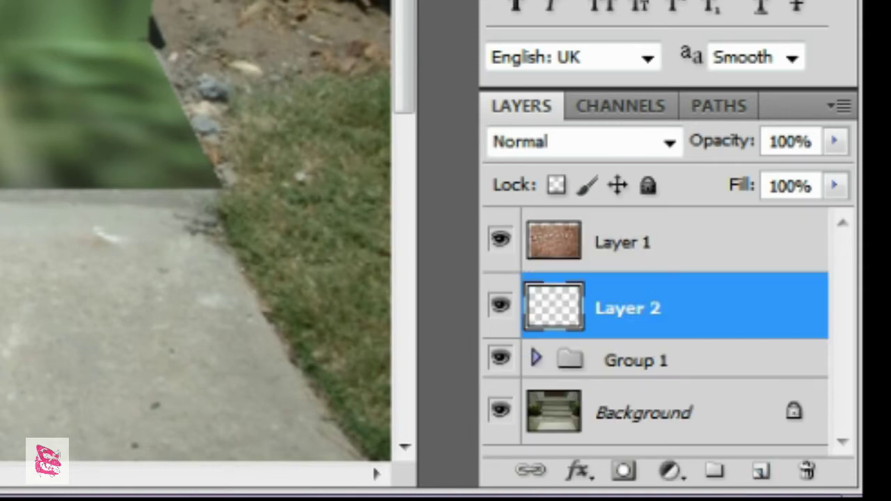
pyautogui.doubleClick(627, 308)
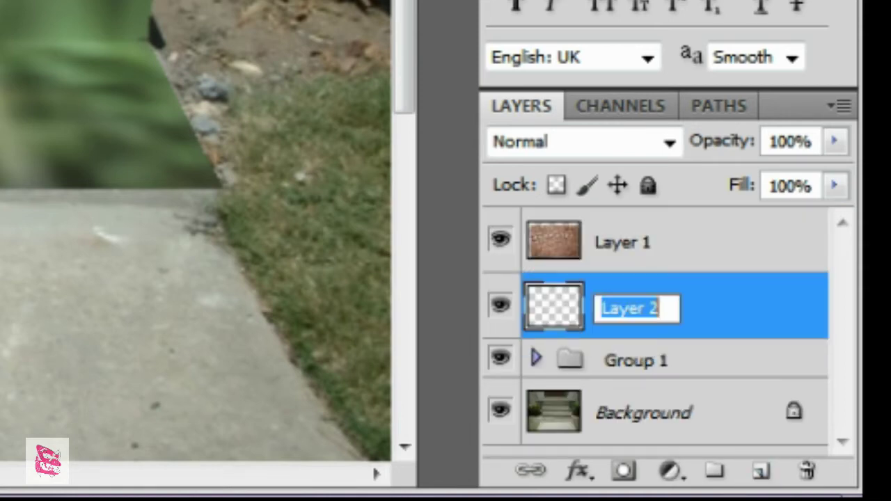
pyautogui.write('Tekst')
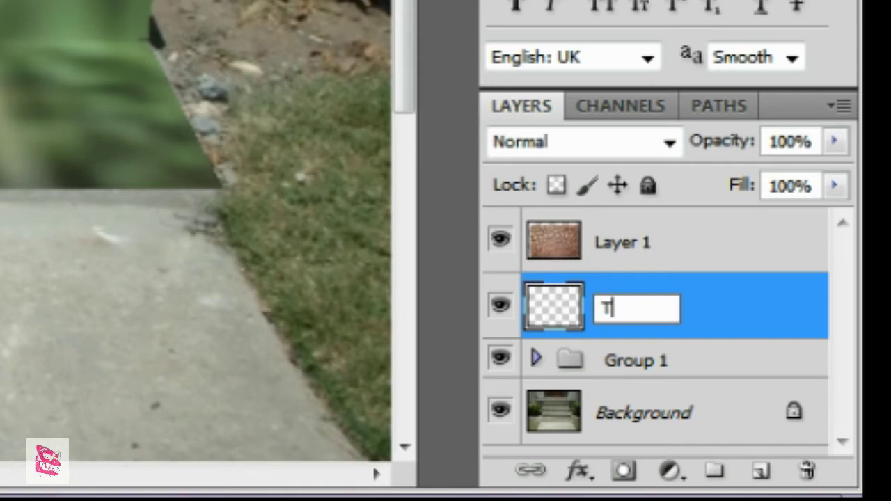
pyautogui.write('u')
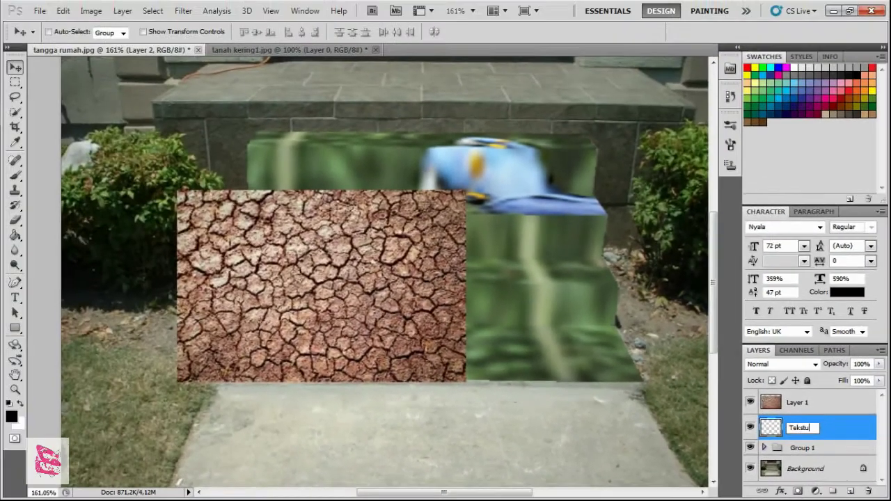
pyautogui.write('r')
pyautogui.press('Return')
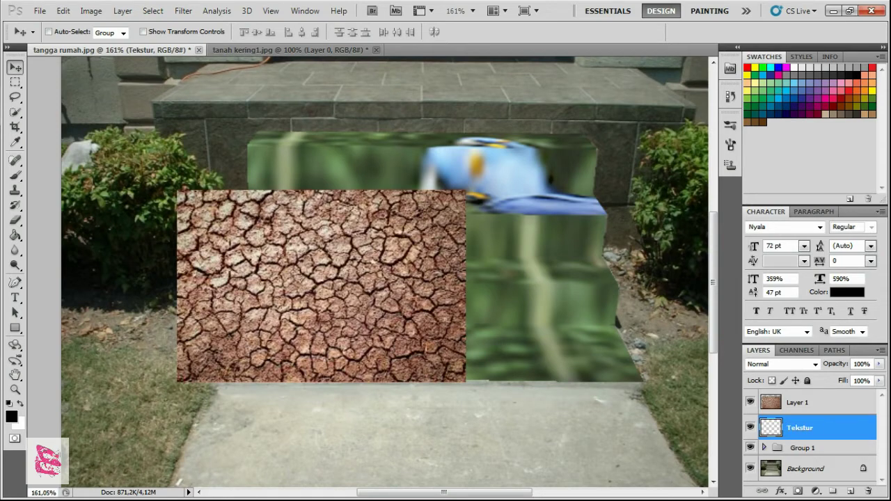
# - Copy Layer 1's cracked-soil content to the clipboard, hide that layer and clear the selection
pyautogui.click(798, 402)
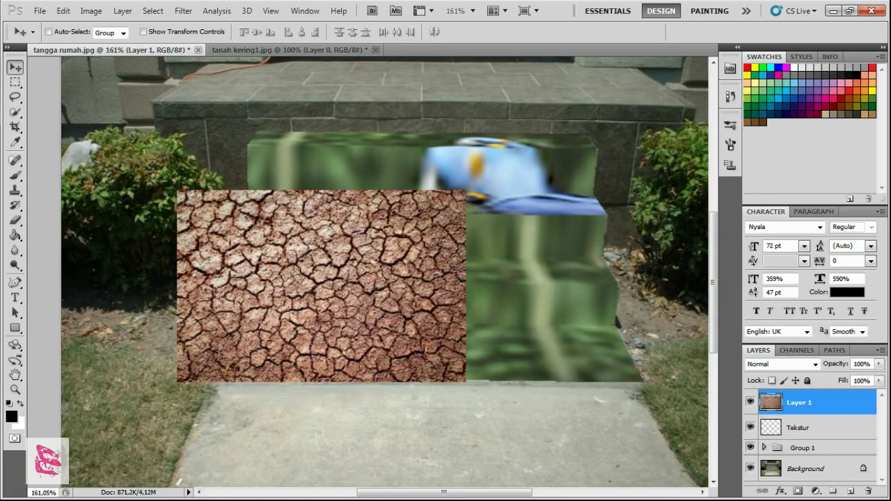
pyautogui.keyDown('ctrl'); pyautogui.click(771, 402); pyautogui.keyUp('ctrl')
pyautogui.hotkey('ctrl', 'c')
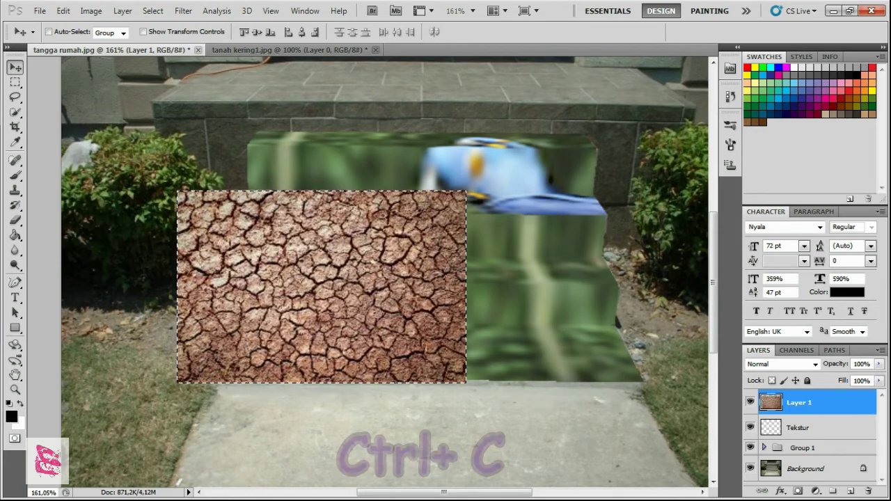
pyautogui.click(750, 402)
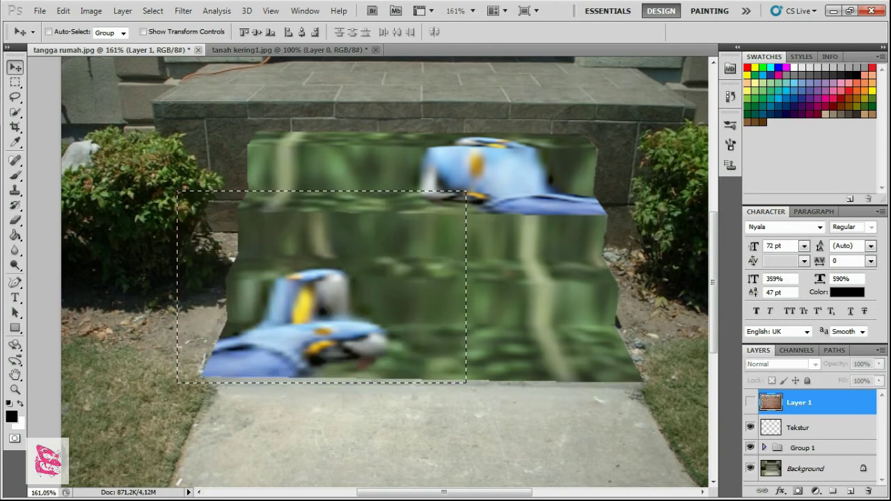
pyautogui.hotkey('ctrl', 'd')
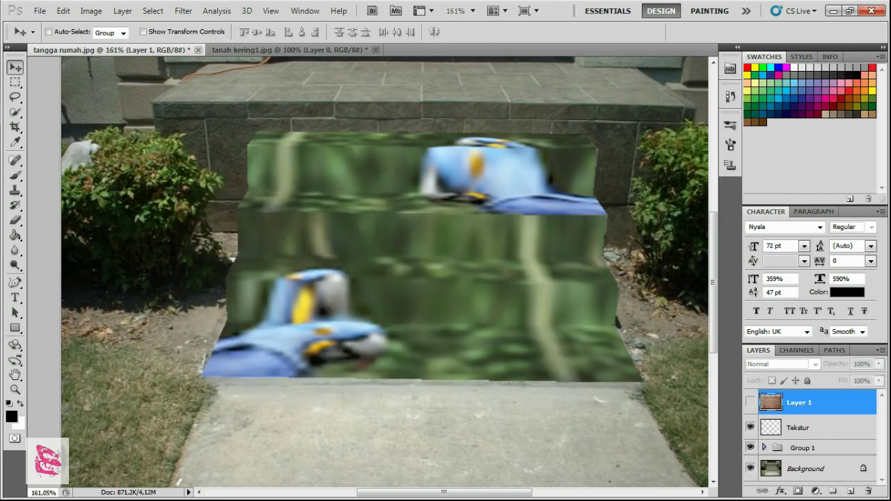
# - With the Tekstur layer active, paste the cracked-soil texture into the Vanishing Point filter and move it onto the stair planes
pyautogui.click(821, 427)
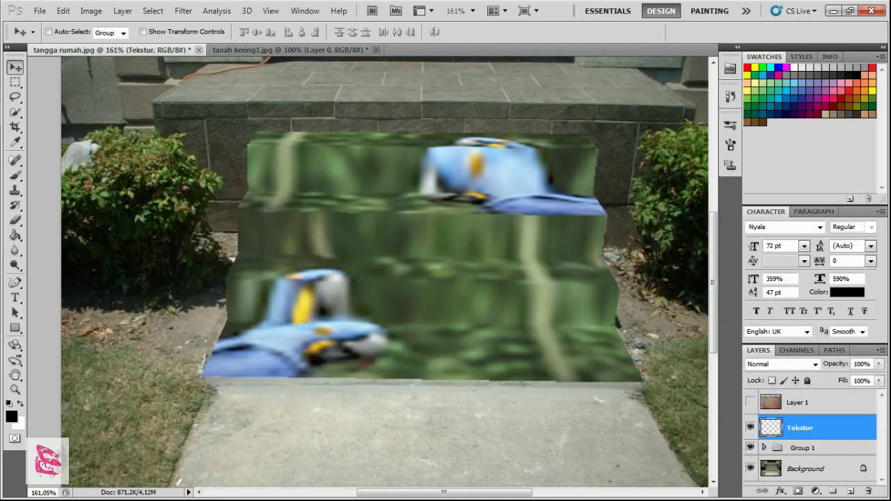
pyautogui.click(183, 10)
pyautogui.click(208, 155)
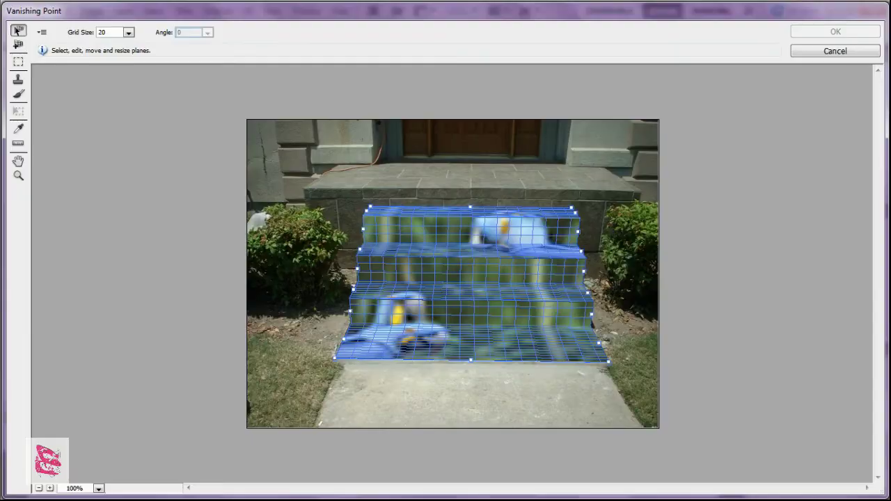
pyautogui.press('alt')
pyautogui.hotkey('ctrl', 'v')
pyautogui.moveTo(337, 180); pyautogui.dragTo(496, 320)
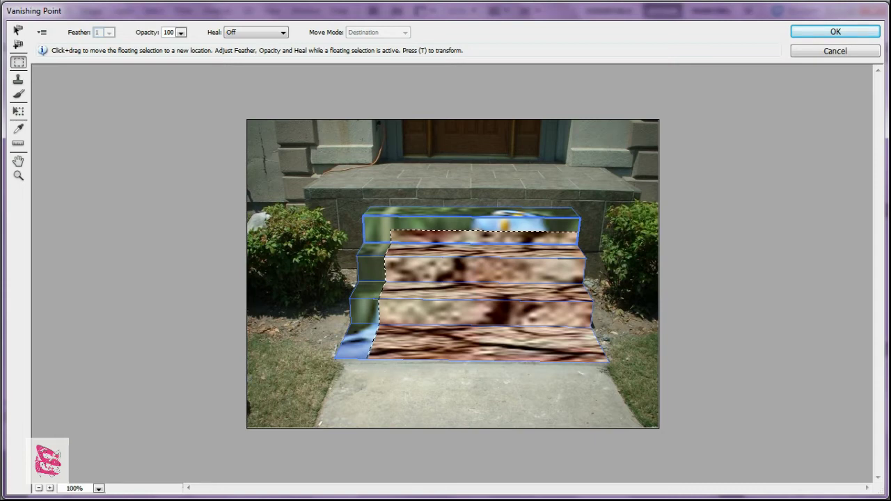
# - Scale down the floating cracked-soil texture with the Transform tool and position it on the lower middle stair tread
pyautogui.press('t')
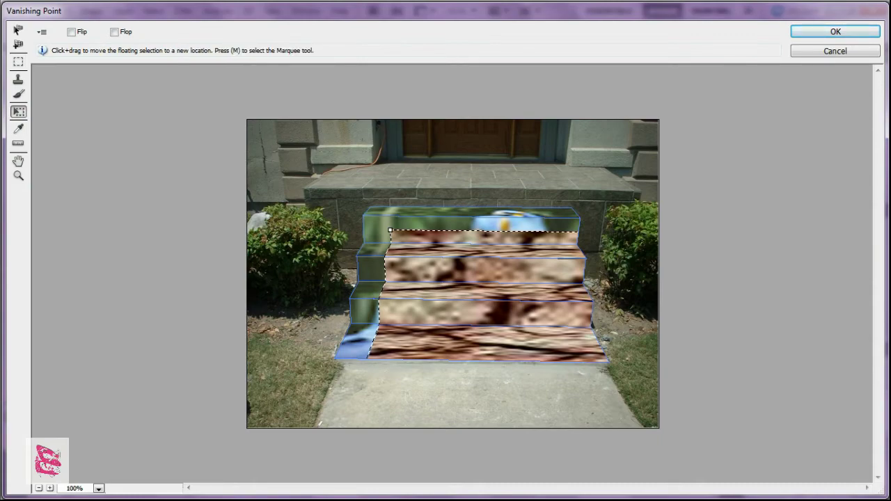
pyautogui.moveTo(481, 299)
pyautogui.mouseDown()
pyautogui.moveTo(480, 268)
pyautogui.moveTo(480, 291)
pyautogui.mouseUp()
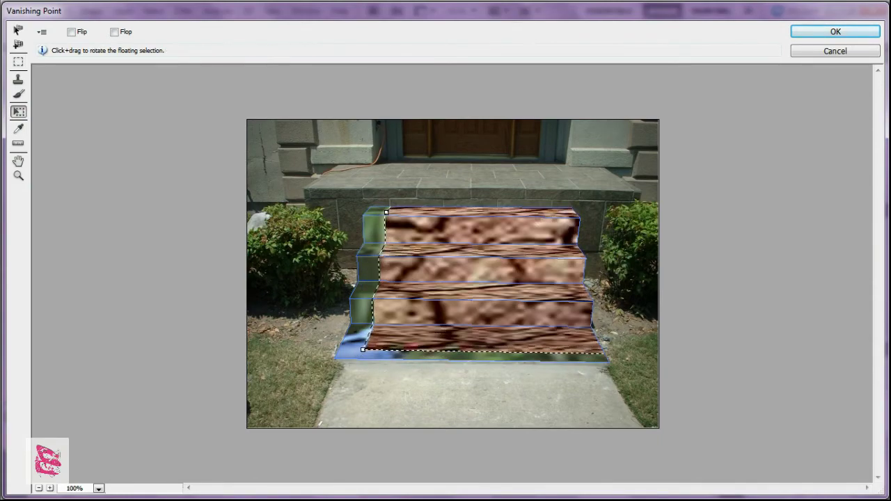
pyautogui.moveTo(363, 349); pyautogui.dragTo(341, 349)
pyautogui.moveTo(418, 334); pyautogui.dragTo(417, 289)
pyautogui.hotkey('ctrl', 'z')
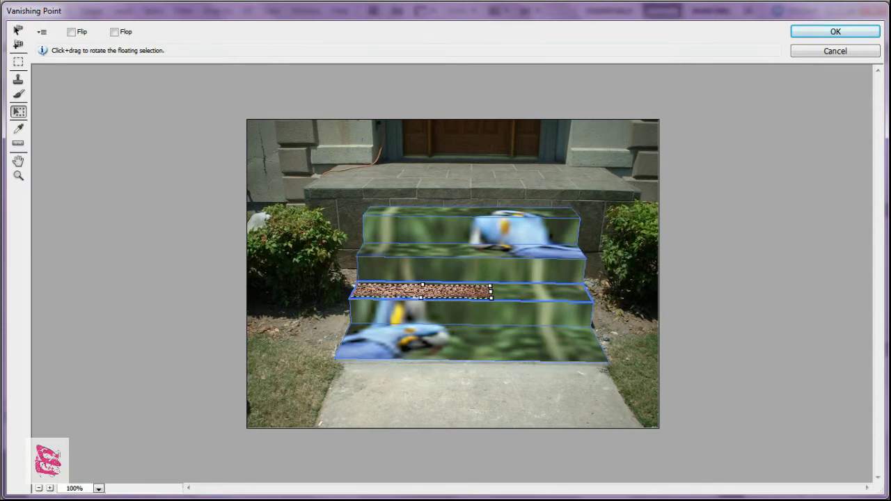
# - Stretch the floating texture to the full stair width, align it with the top step and extend it downward over the steps
pyautogui.moveTo(490, 291); pyautogui.dragTo(586, 291)
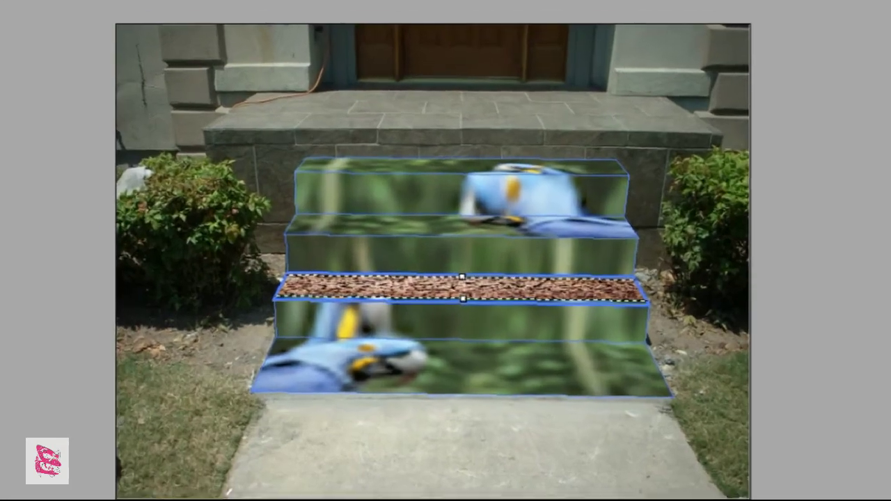
pyautogui.moveTo(462, 277); pyautogui.dragTo(462, 220)
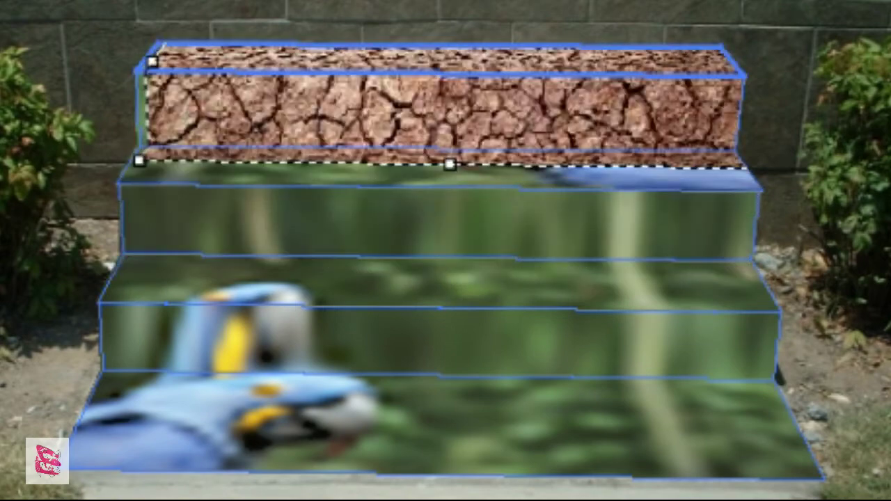
pyautogui.moveTo(445, 115)
pyautogui.mouseDown()
pyautogui.moveTo(431, 61)
pyautogui.moveTo(422, 116)
pyautogui.moveTo(430, 108)
pyautogui.mouseUp()
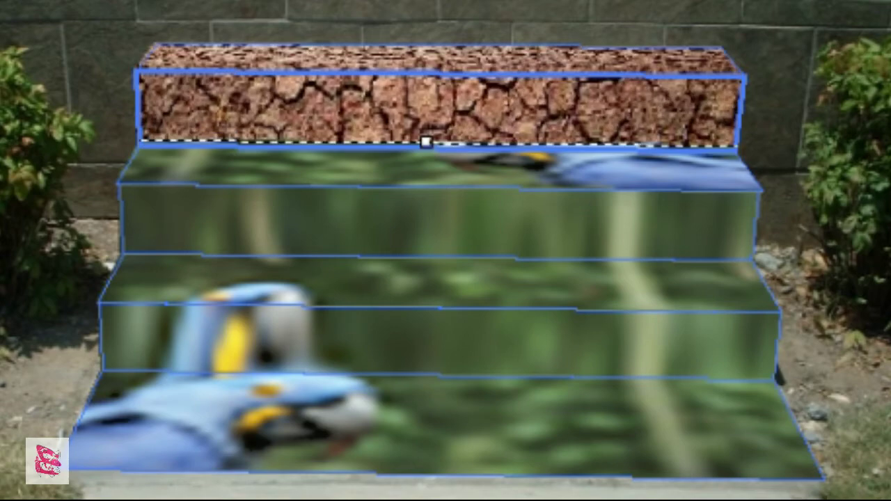
pyautogui.moveTo(426, 142); pyautogui.dragTo(427, 157)
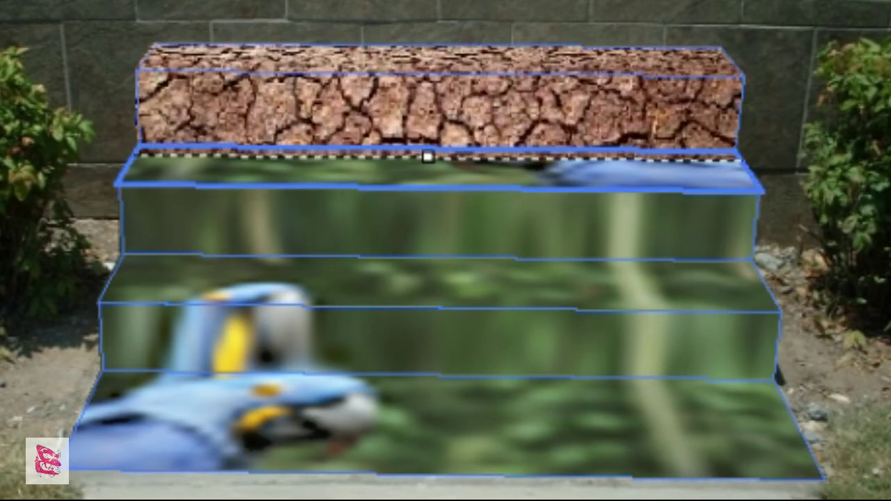
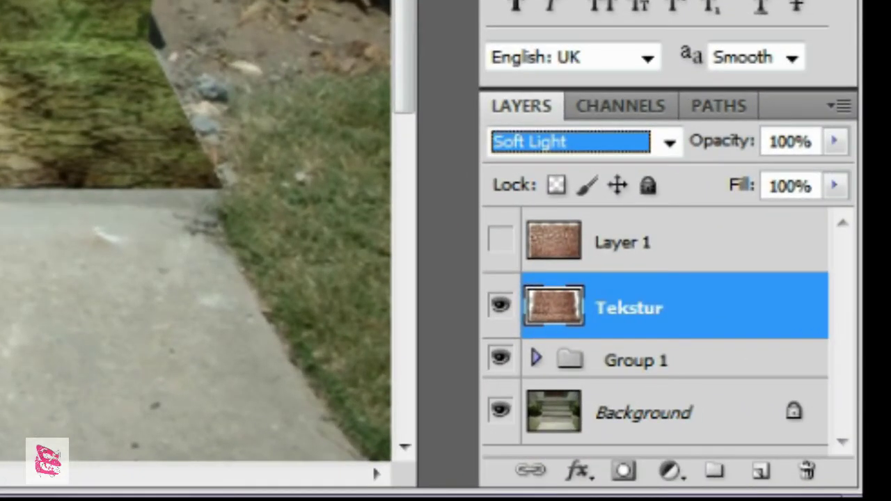
# - Set the Tekstur layer's Blend If range for This Layer to 13 for the shadows and 181 for the highlights
pyautogui.doubleClick(731, 308)
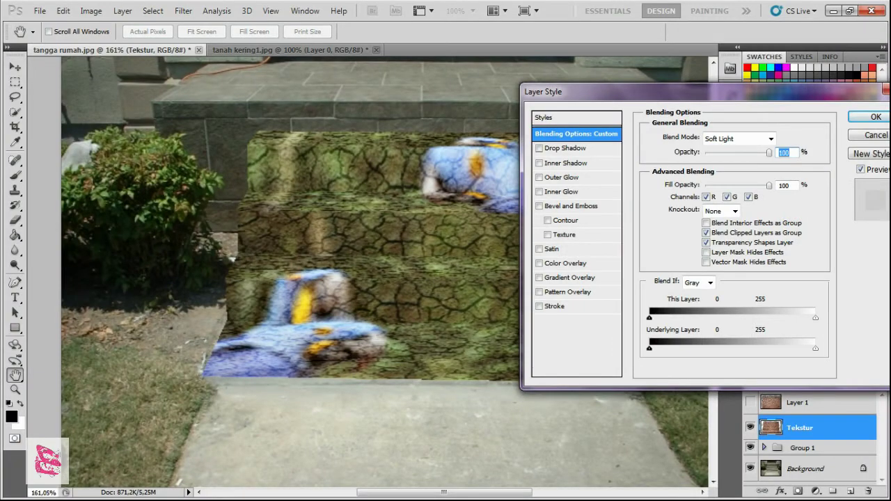
pyautogui.moveTo(648, 317); pyautogui.dragTo(675, 317)
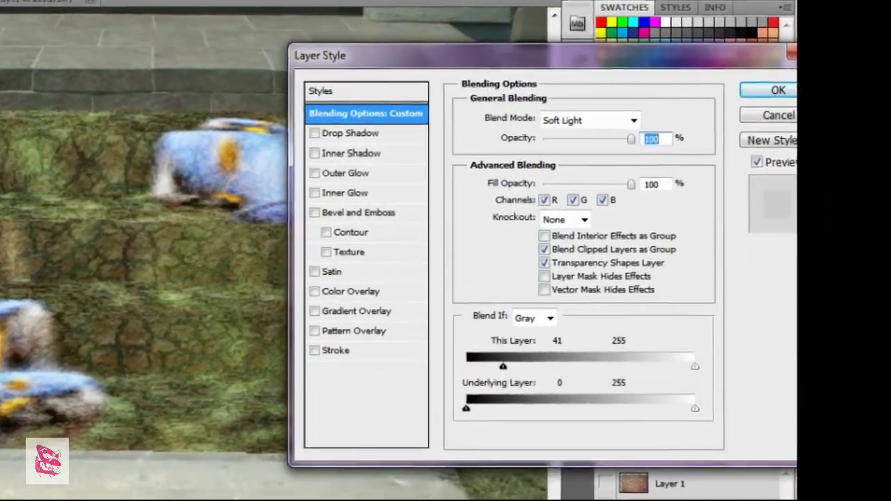
pyautogui.moveTo(694, 366); pyautogui.dragTo(628, 366)
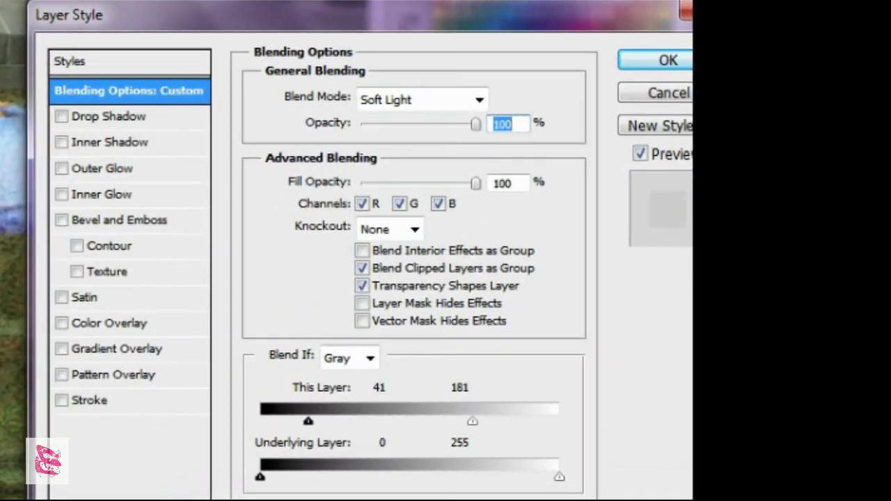
pyautogui.moveTo(260, 476)
pyautogui.mouseDown()
pyautogui.moveTo(381, 477)
pyautogui.moveTo(260, 477)
pyautogui.mouseUp()
pyautogui.moveTo(559, 477)
pyautogui.mouseDown()
pyautogui.moveTo(362, 477)
pyautogui.moveTo(559, 477)
pyautogui.mouseUp()
pyautogui.moveTo(308, 421); pyautogui.dragTo(277, 421)
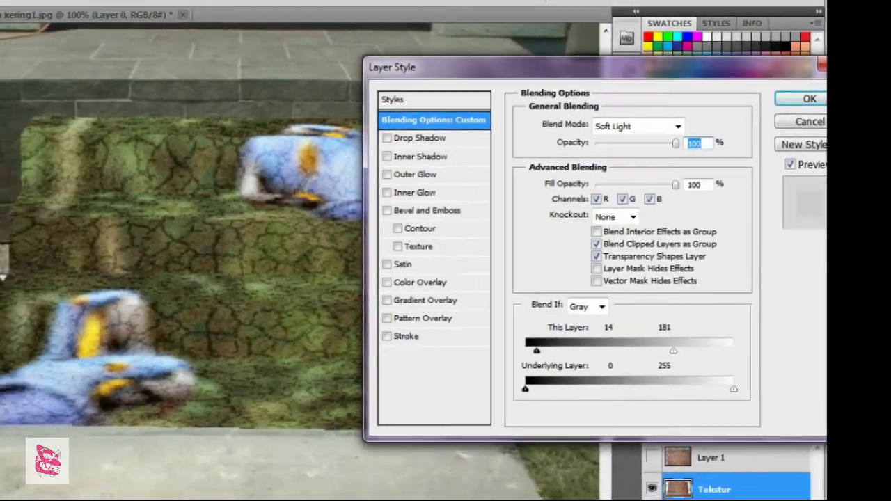
pyautogui.moveTo(536, 350); pyautogui.dragTo(535, 350)
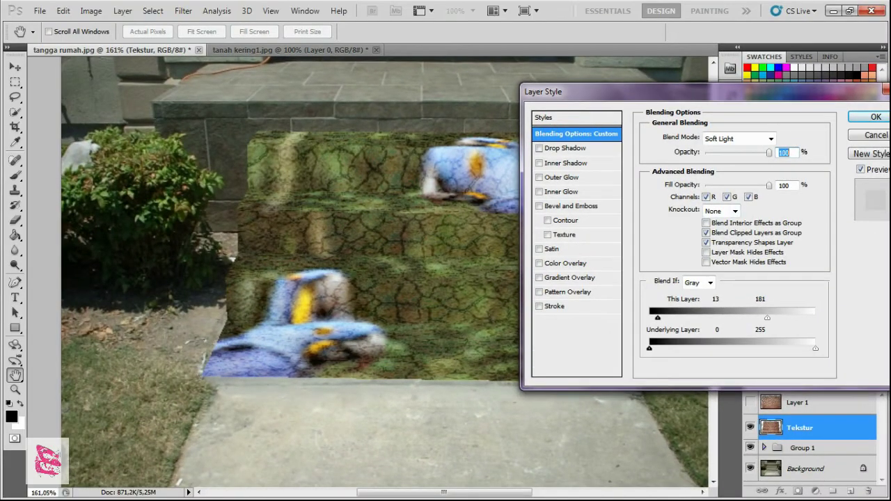
pyautogui.press('Return')
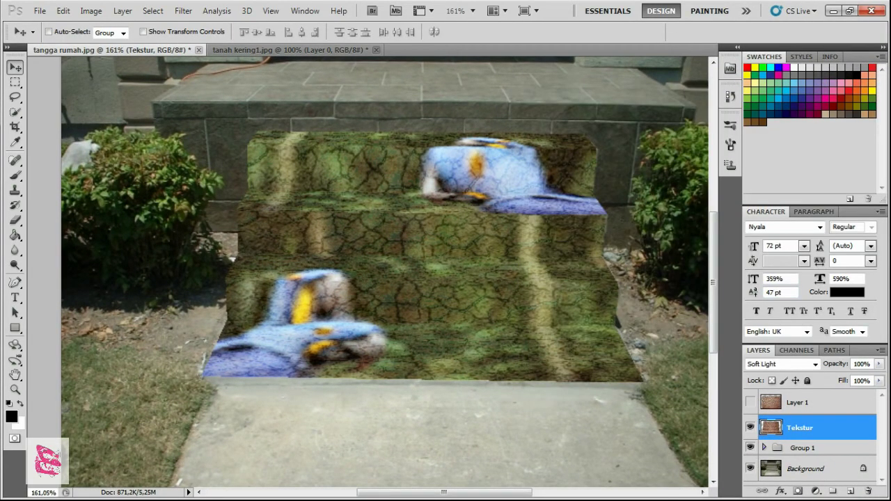
# - Add a layer mask to Group 1
pyautogui.click(821, 448)
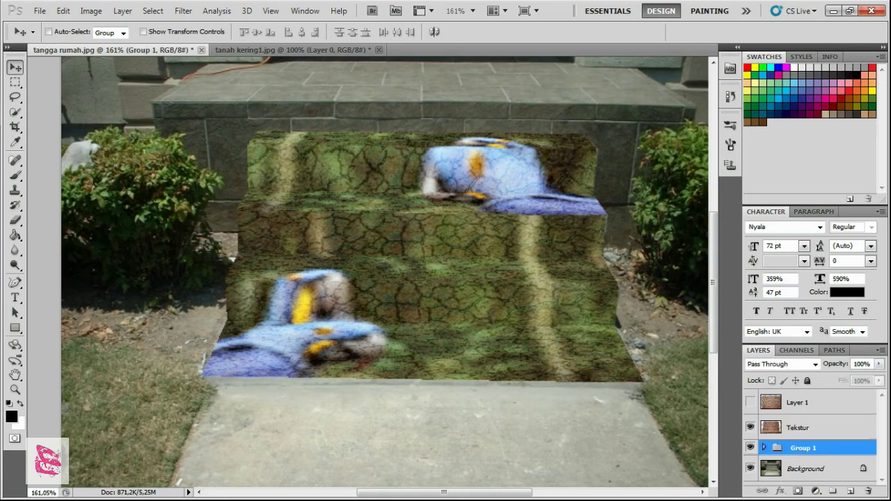
pyautogui.click(821, 427)
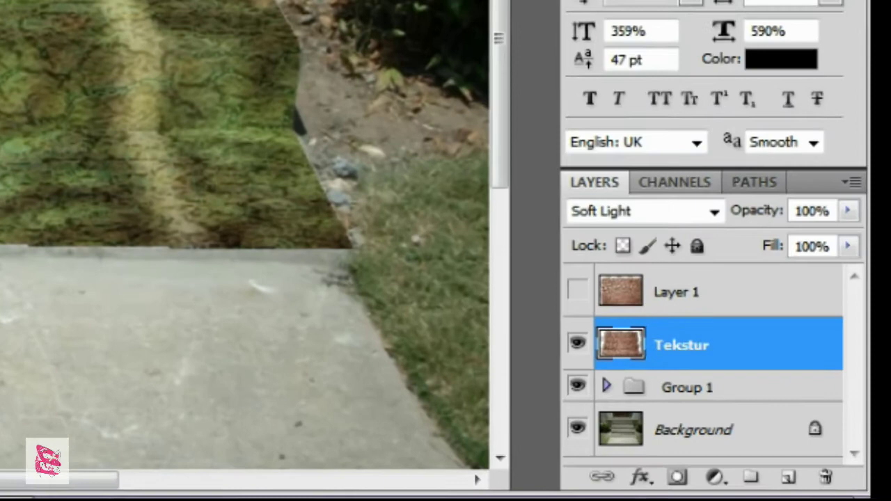
pyautogui.click(765, 387)
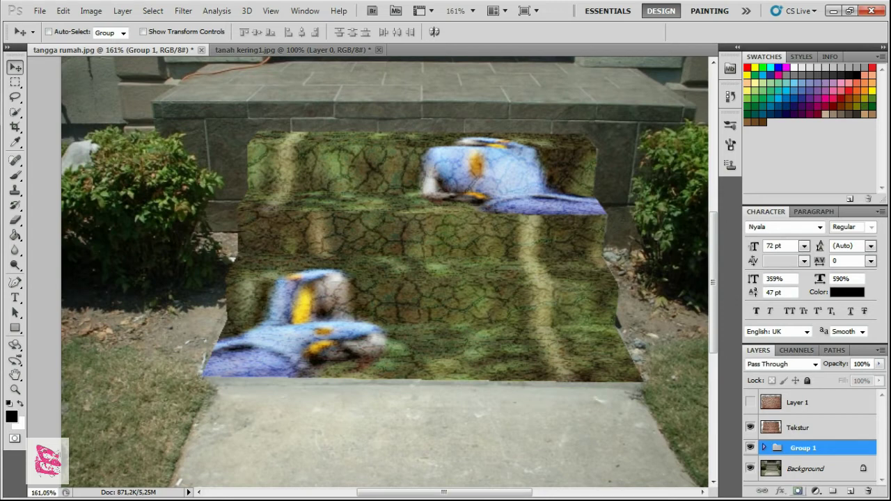
pyautogui.click(798, 490)
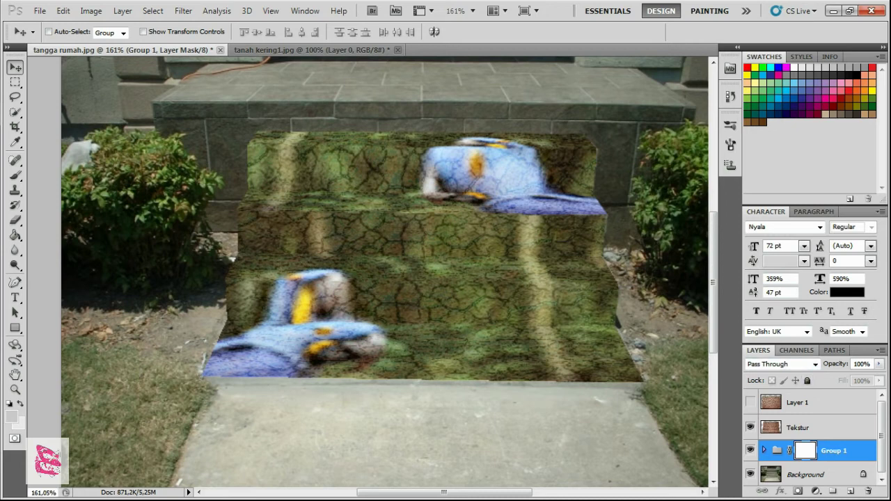
# - Load the Tekstur layer's outline as a selection and display Group 1's layer mask on the canvas
pyautogui.click(821, 427)
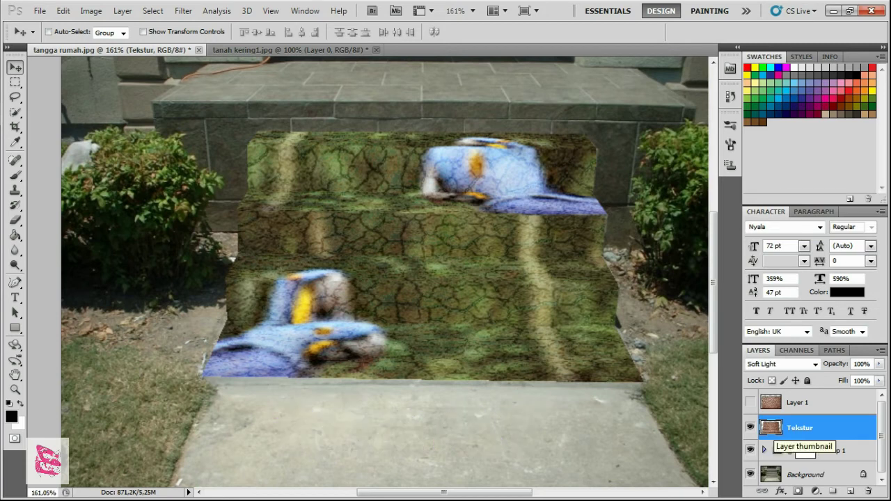
pyautogui.keyDown('ctrl'); pyautogui.click(771, 428); pyautogui.keyUp('ctrl')
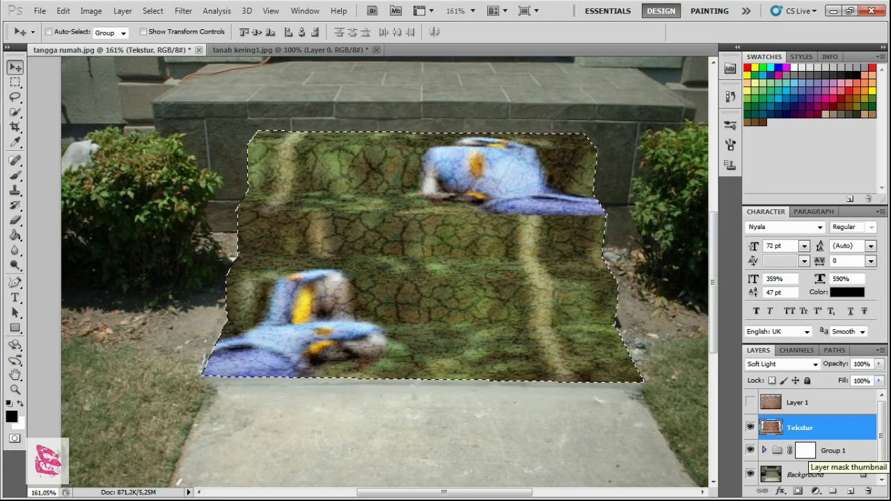
pyautogui.click(805, 450)
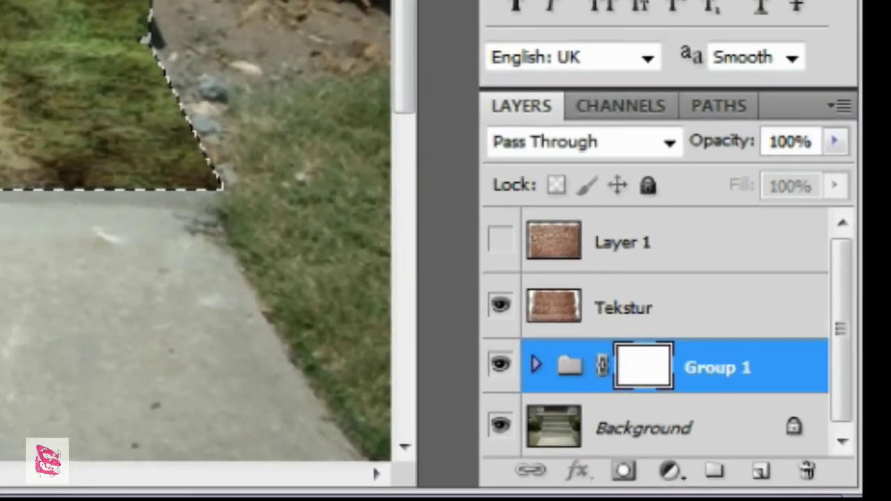
pyautogui.keyDown('alt'); pyautogui.click(643, 365); pyautogui.keyUp('alt')
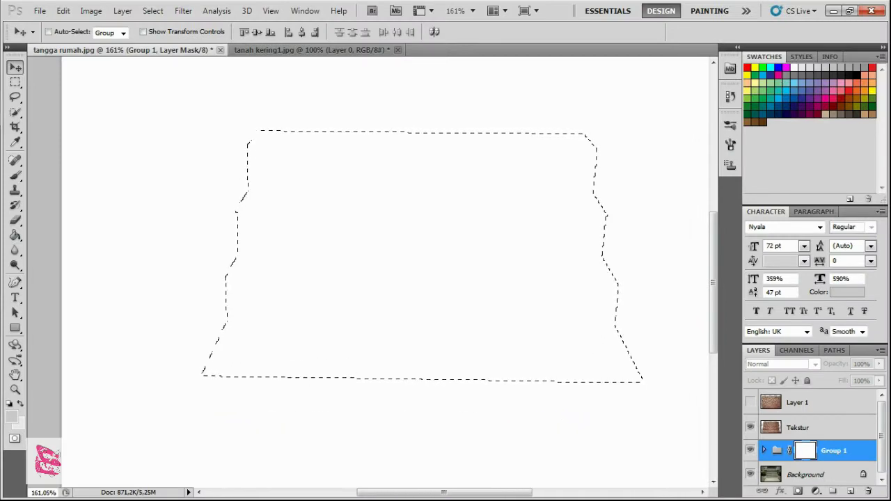
# - Paste the cracked-soil texture into Group 1's mask within the selection, deselect, invert the mask and return to the Tekstur layer
pyautogui.hotkey('ctrl', 'shift', 'v')
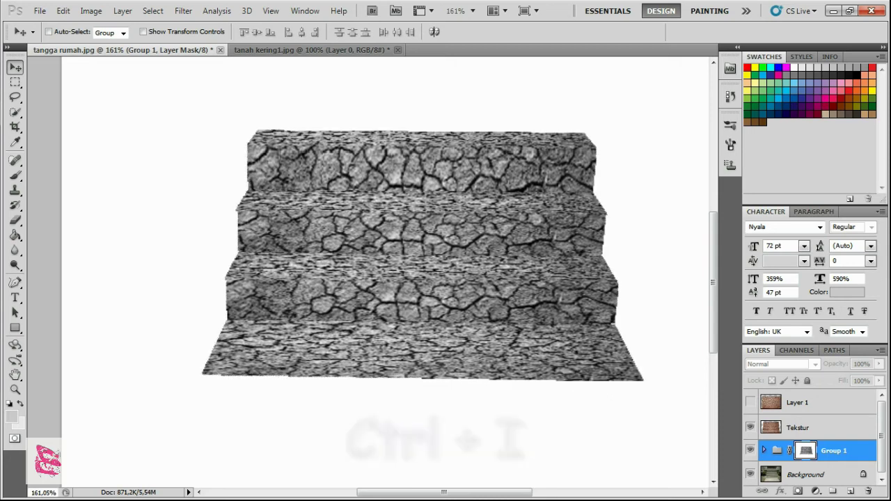
pyautogui.hotkey('ctrl', 'd')
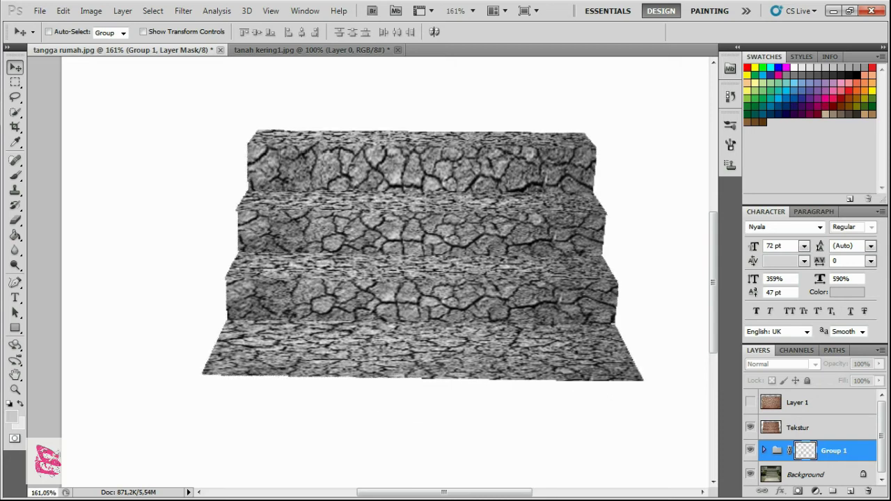
pyautogui.hotkey('ctrl', 'i')
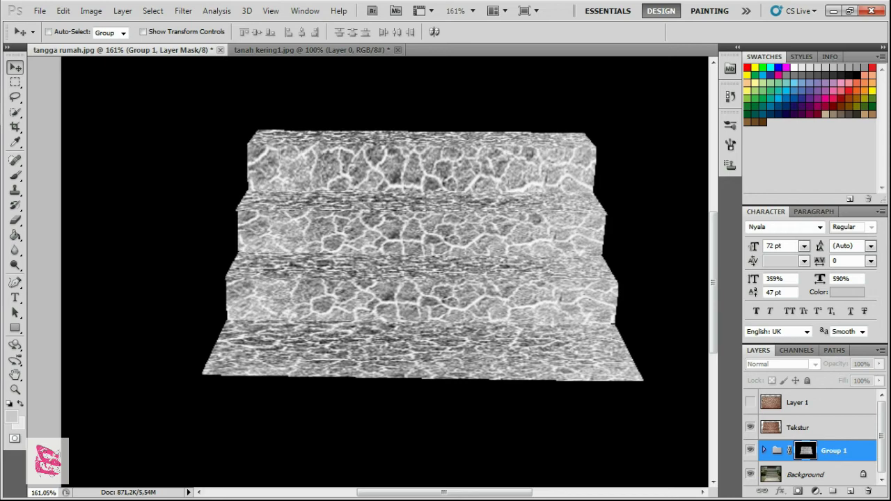
pyautogui.click(807, 427)
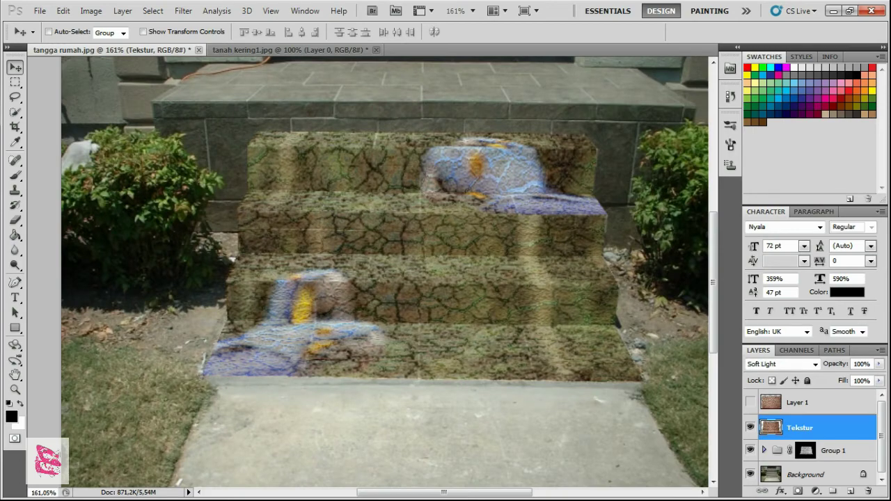
# - Examine the masked texture across the stairs and close up along the lower steps' outer edge
pyautogui.scroll(5, 451, 348)
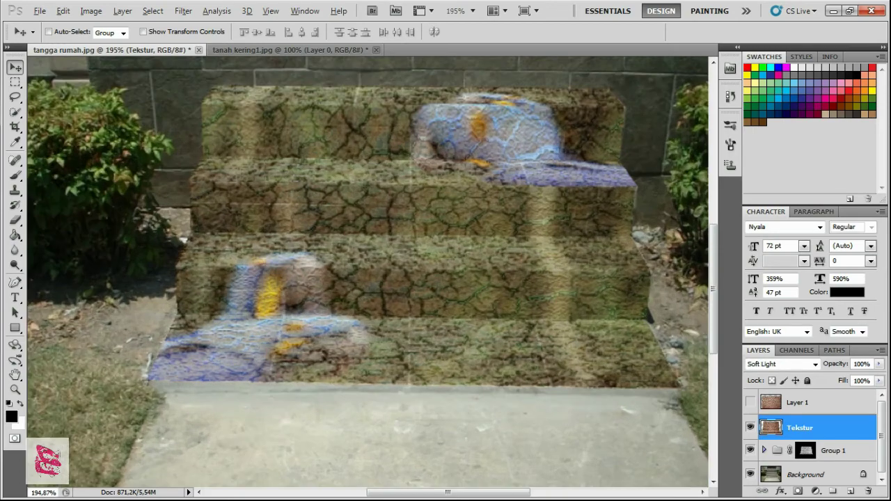
pyautogui.scroll(-4, 451, 348)
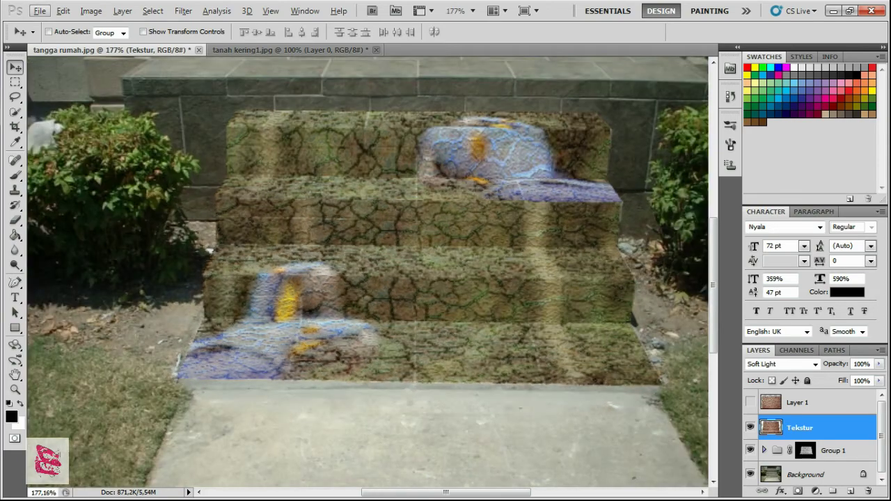
pyautogui.moveTo(451, 348); pyautogui.dragTo(392, 423)
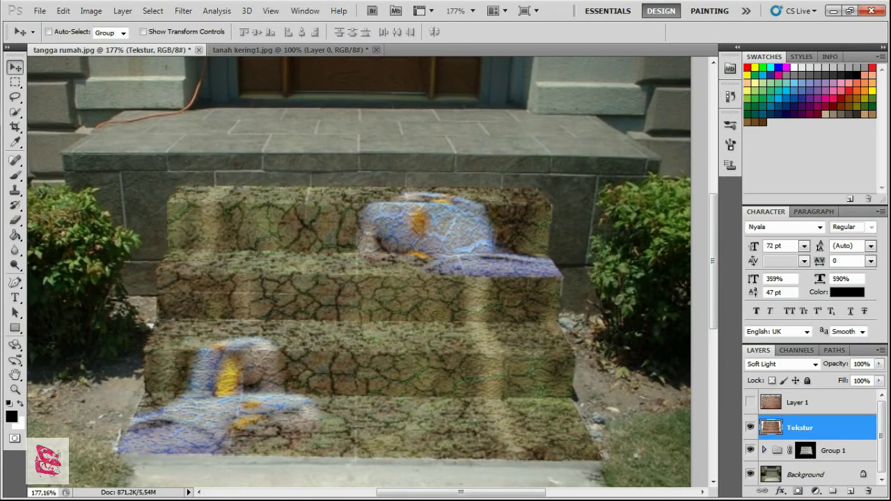
pyautogui.scroll(5, 543, 299)
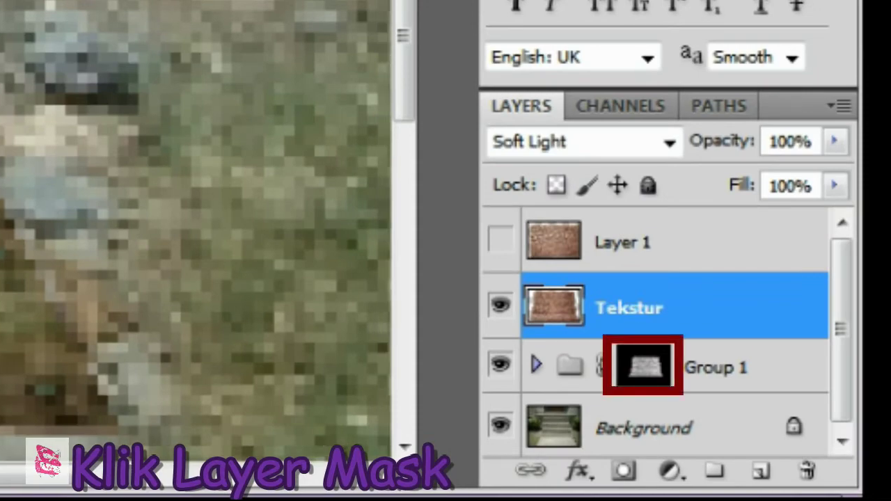
pyautogui.scroll(-3, 195, 229)
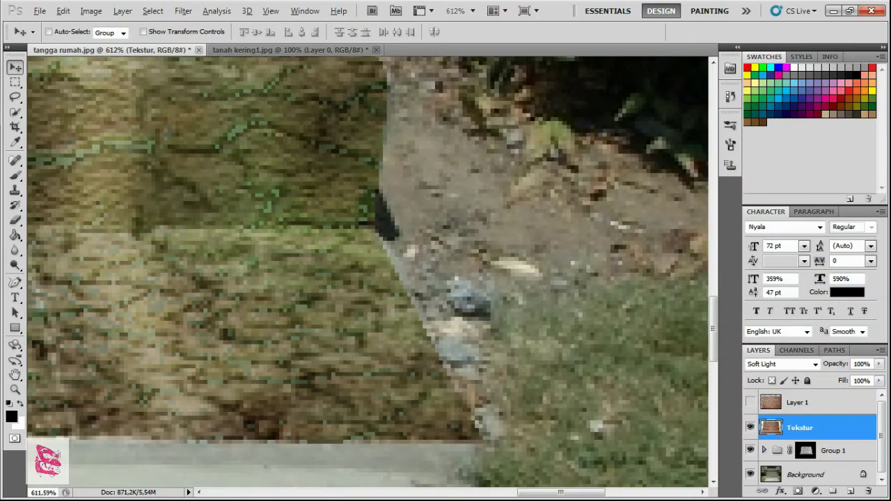
pyautogui.scroll(-5, 369, 271)
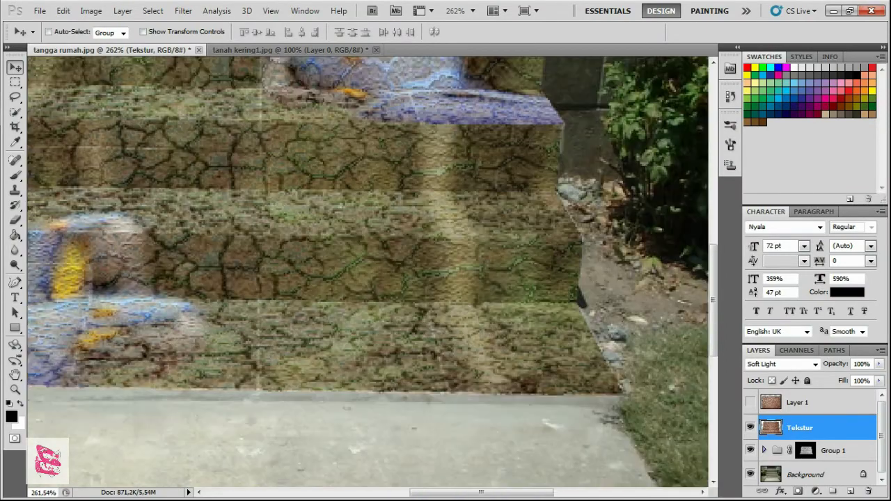
pyautogui.moveTo(369, 271); pyautogui.dragTo(480, 253)
# - Activate Group 1's layer mask with the Brush tool and set the foreground colour to black (000000)
pyautogui.click(806, 450)
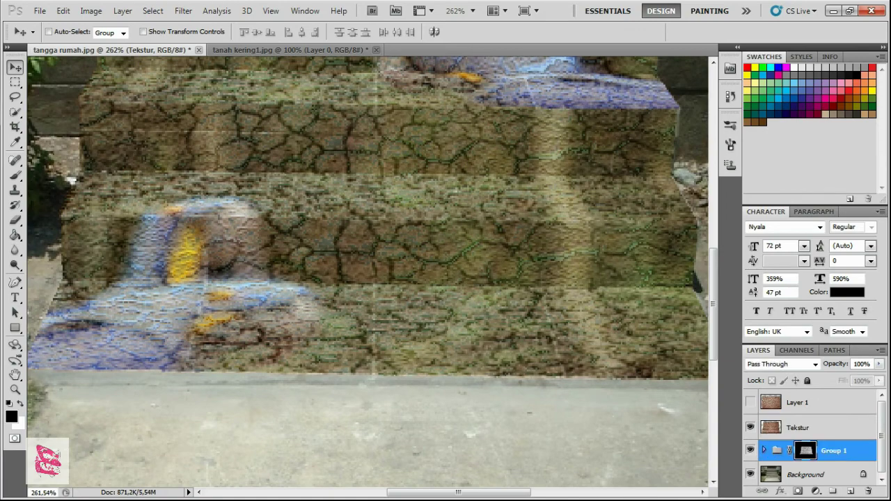
pyautogui.press('b')
pyautogui.click(10, 415)
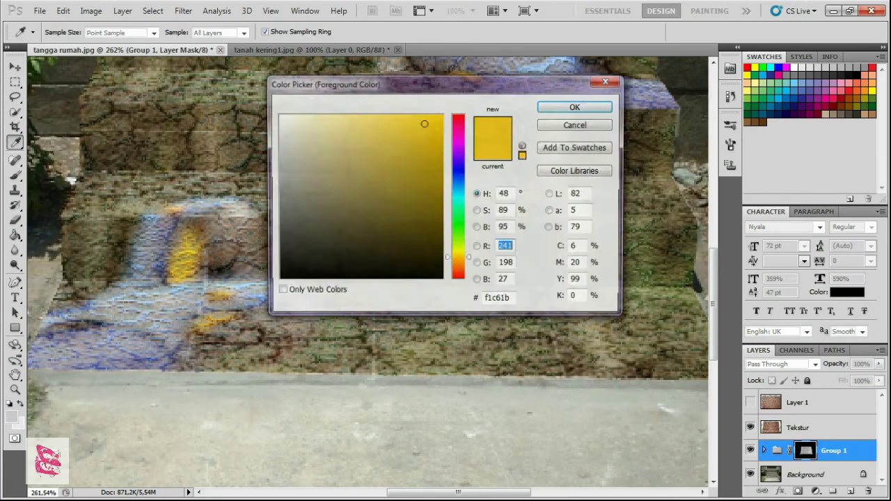
pyautogui.click(278, 279)
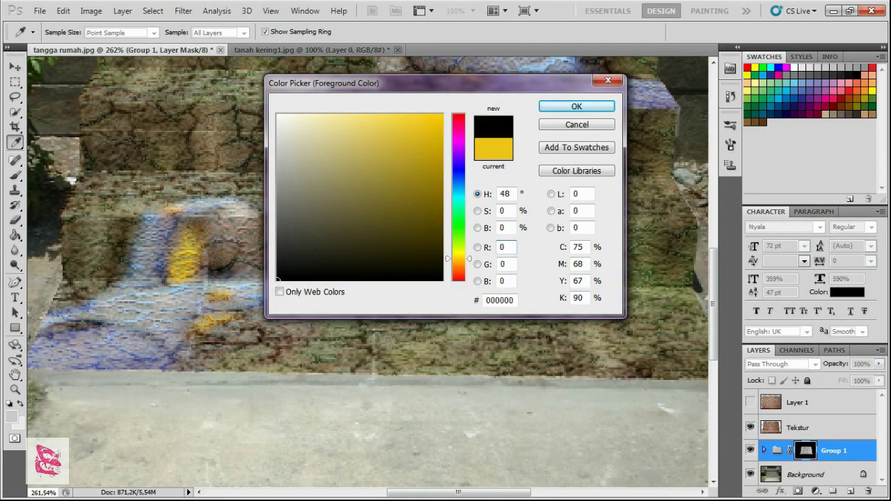
pyautogui.click(576, 106)
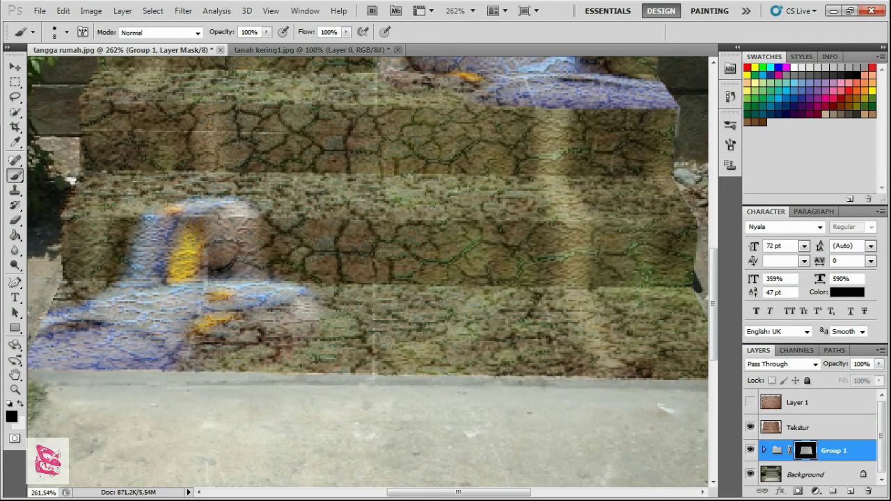
# - Choose a soft round brush with 0% hardness and set its size to 30 px
pyautogui.click(66, 32)
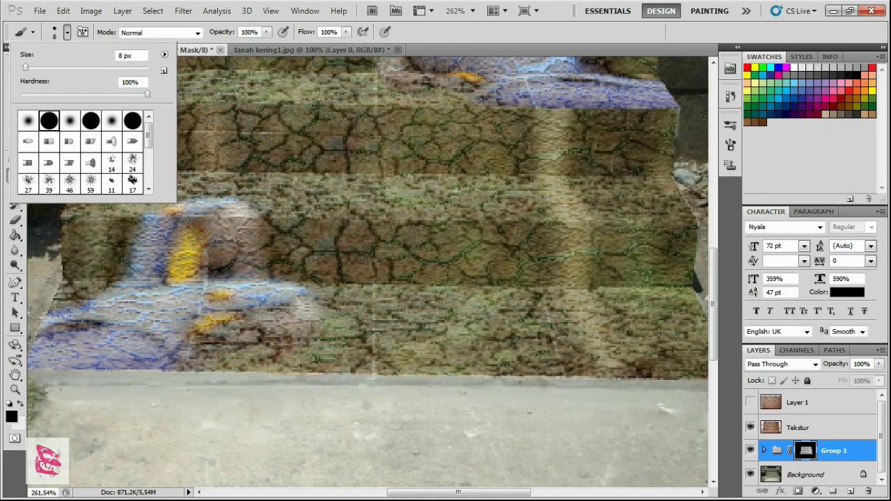
pyautogui.click(28, 121)
pyautogui.click(83, 32)
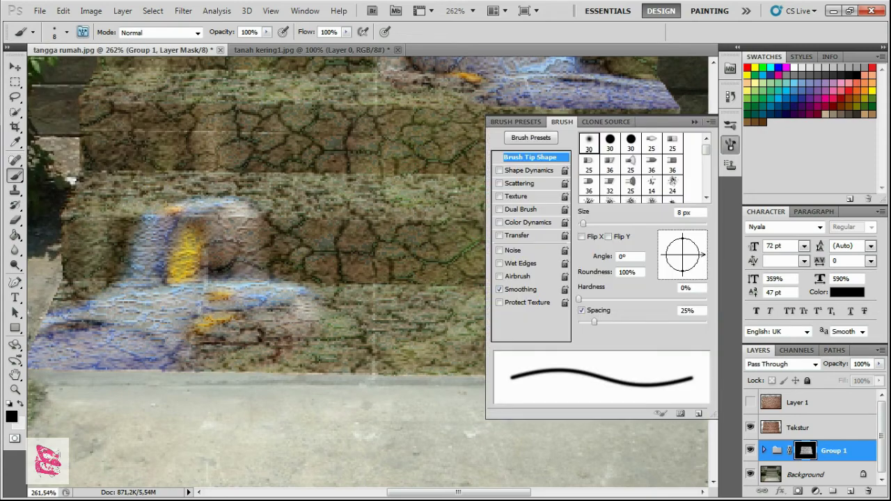
pyautogui.press(']')
pyautogui.press(']')
pyautogui.press(']')
pyautogui.press(']')
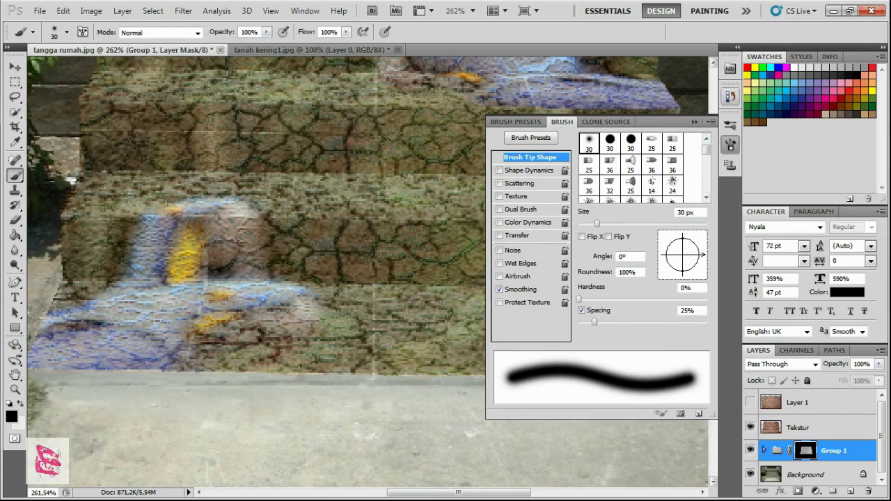
# - Examine the outer edges of the textured stairs close up, from the upper steps down to the grass and pavement
pyautogui.scroll(5, 256, 271)
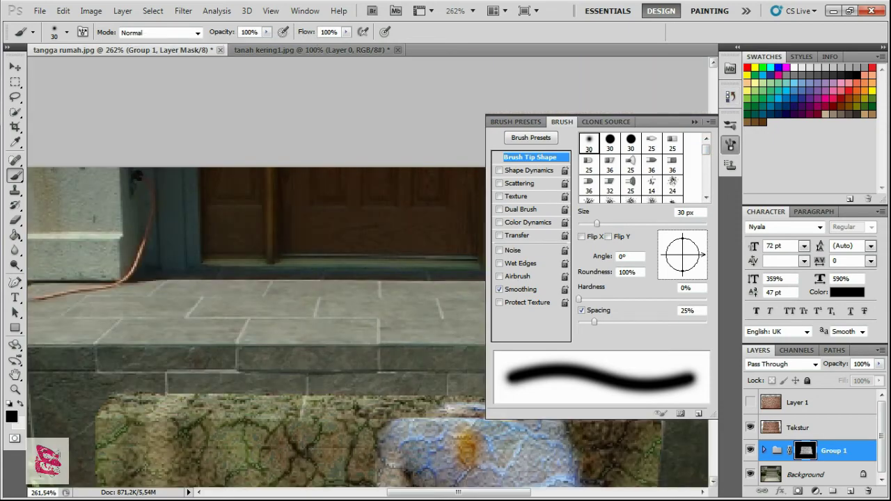
pyautogui.scroll(-5, 257, 272)
pyautogui.hscroll(5, 257, 271)
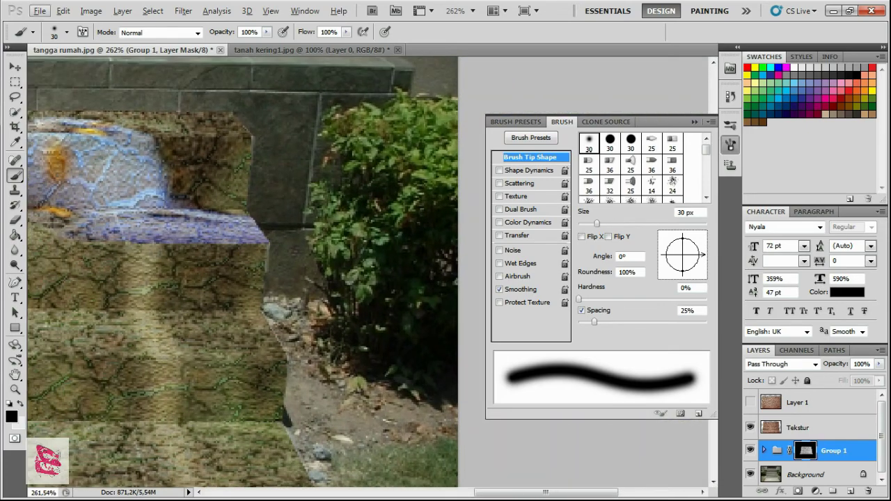
pyautogui.scroll(4, 249, 68)
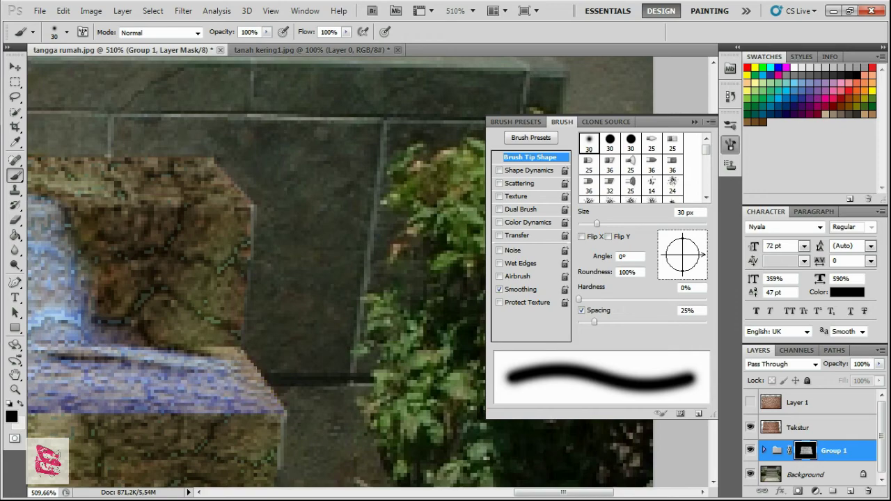
pyautogui.scroll(-5, 334, 271)
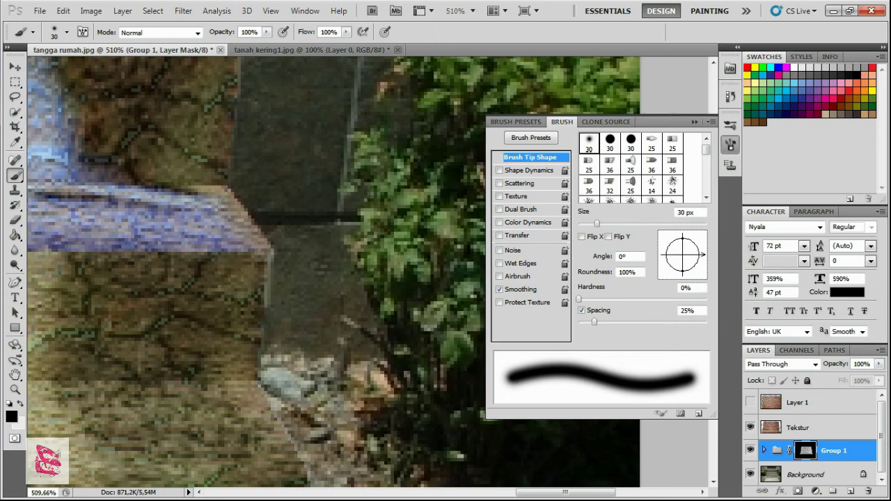
pyautogui.scroll(-5, 334, 271)
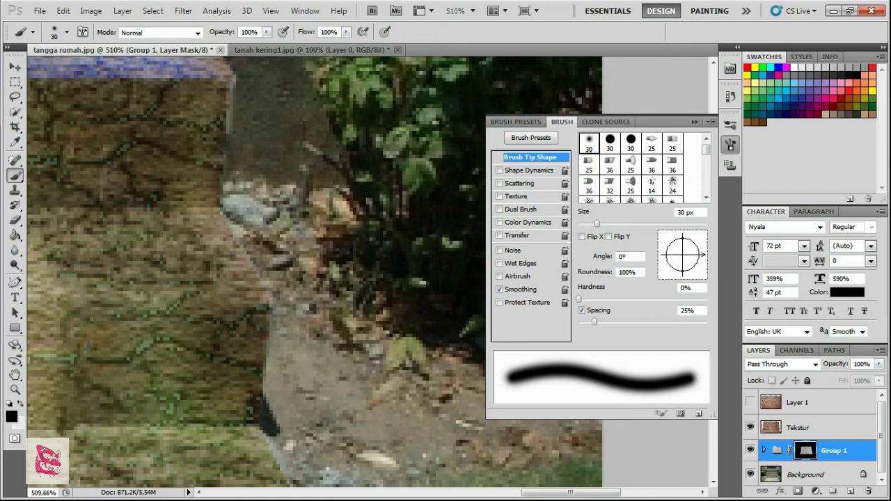
pyautogui.scroll(-5, 334, 271)
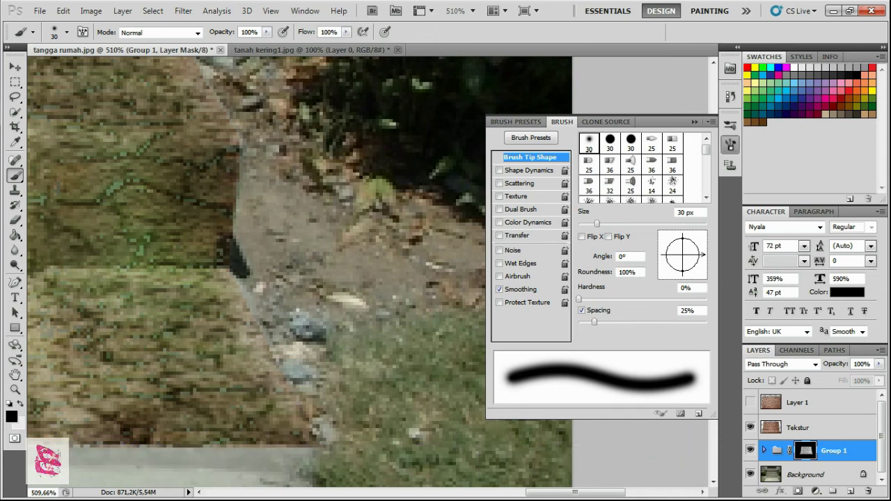
pyautogui.scroll(-5, 369, 278)
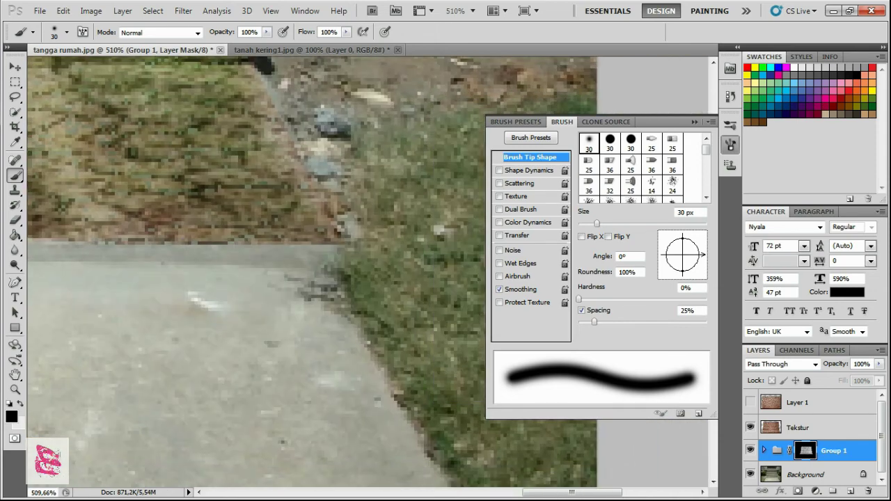
pyautogui.hscroll(-5, 369, 278)
# - Set the brush size to 10 px and paint black on Group 1's mask along the left edge of the second step from the top
pyautogui.press('[')
pyautogui.press('[')
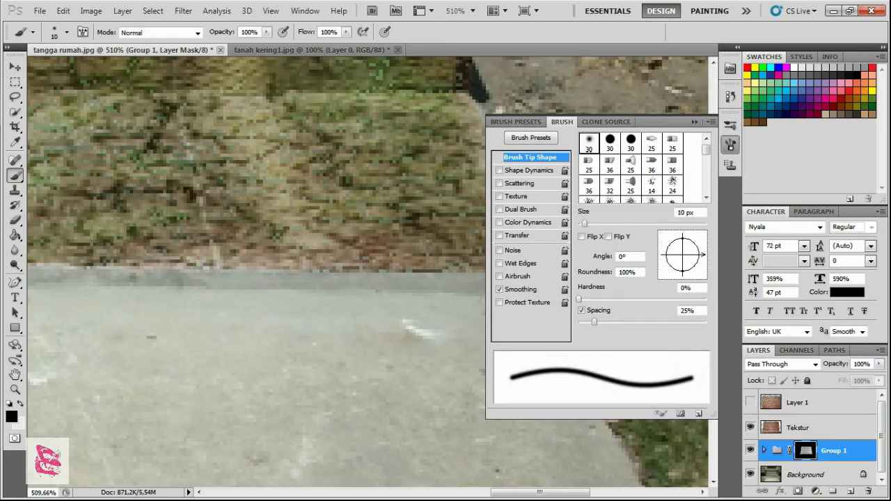
pyautogui.scroll(2, 369, 279)
pyautogui.hscroll(-2, 369, 279)
pyautogui.hscroll(-5, 369, 278)
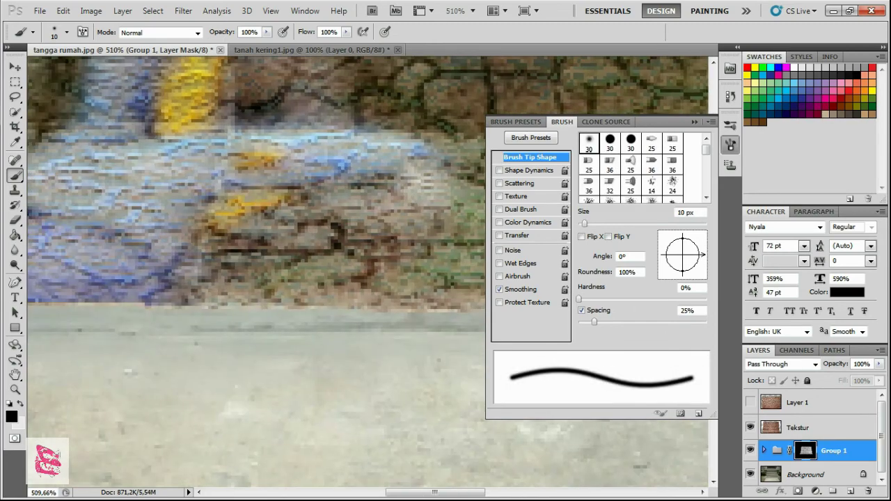
pyautogui.hscroll(-2, 369, 279)
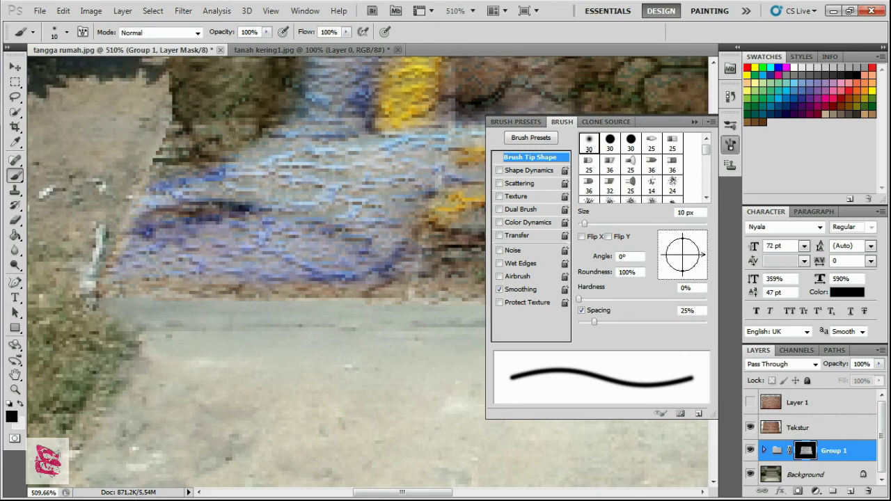
pyautogui.scroll(3, 174, 122)
pyautogui.scroll(3, 177, 174)
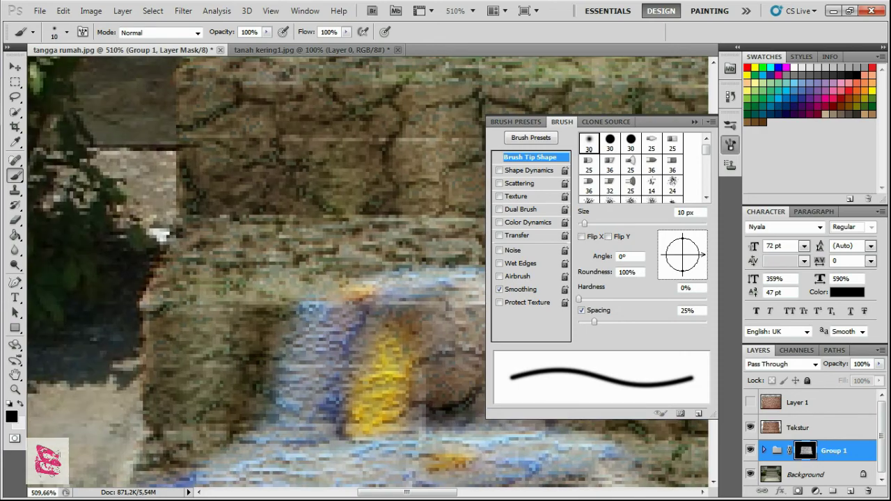
pyautogui.scroll(3, 182, 155)
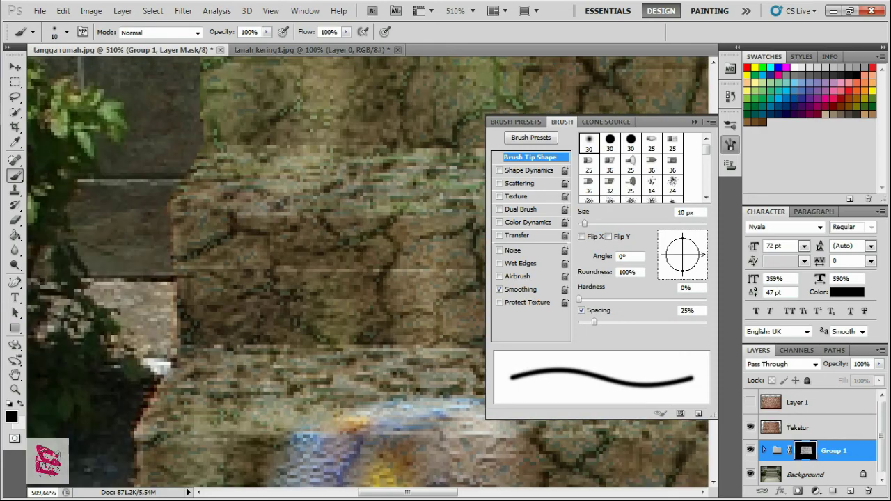
pyautogui.scroll(3, 178, 205)
pyautogui.moveTo(167, 328); pyautogui.dragTo(192, 137)
pyautogui.hscroll(3, 209, 119)
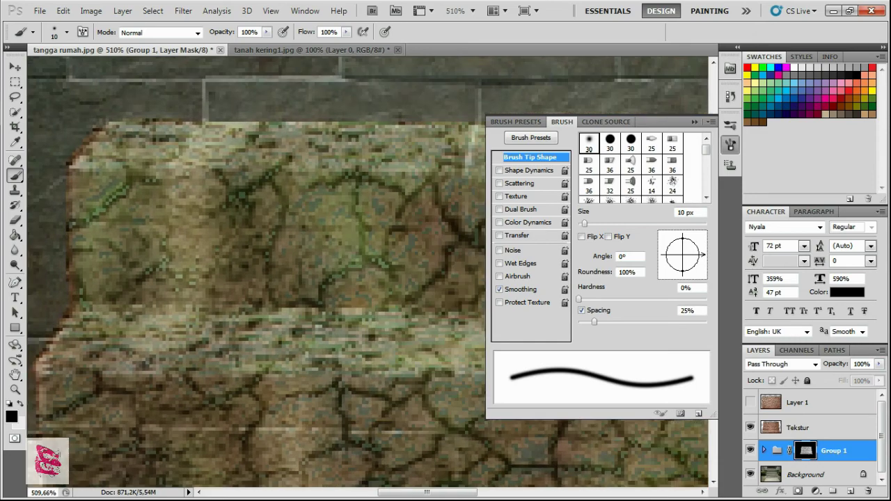
pyautogui.hscroll(3, 278, 124)
pyautogui.press('F5')
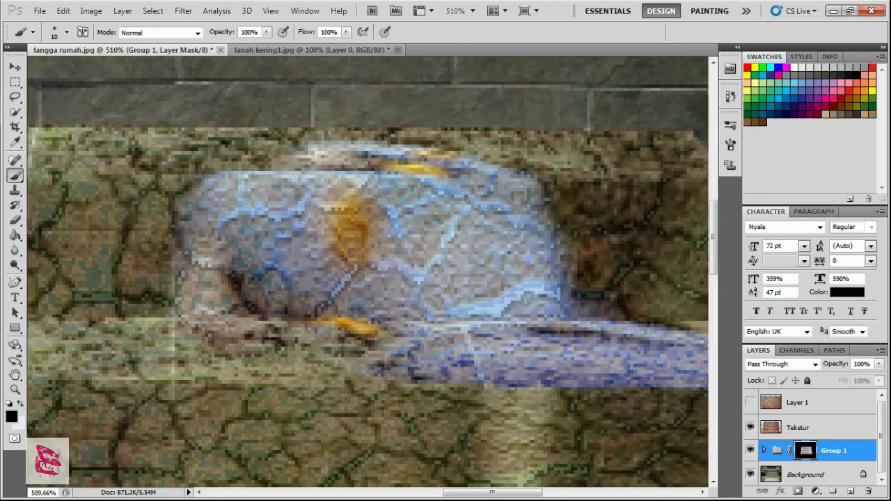
# - Lower the Tekstur layer's opacity to 58%
pyautogui.scroll(-5, 368, 271)
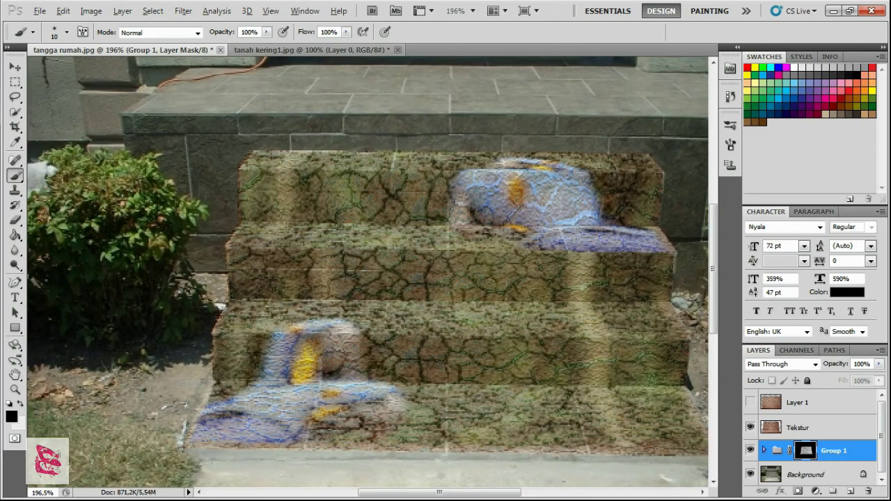
pyautogui.scroll(-1, 599, 206)
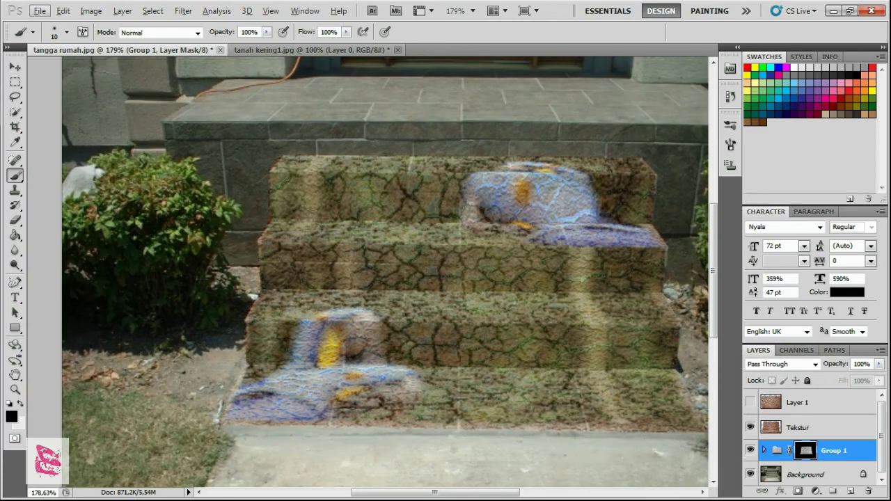
pyautogui.moveTo(600, 205); pyautogui.dragTo(527, 167)
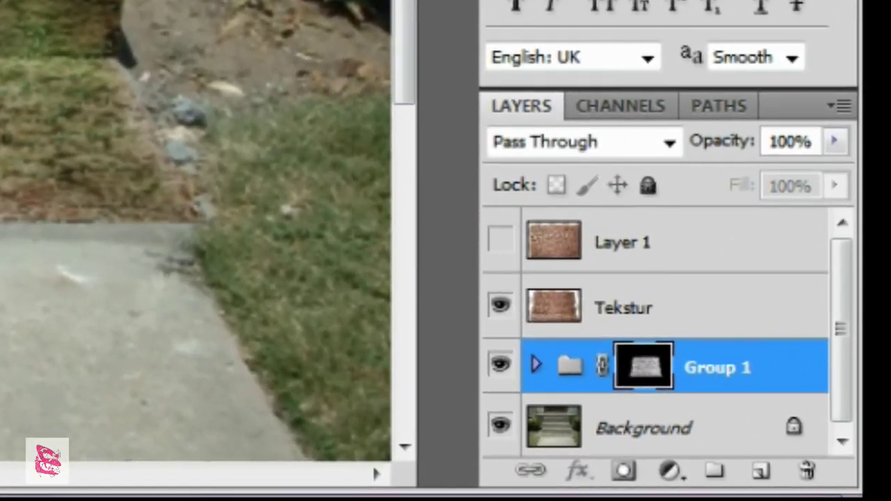
pyautogui.click(695, 307)
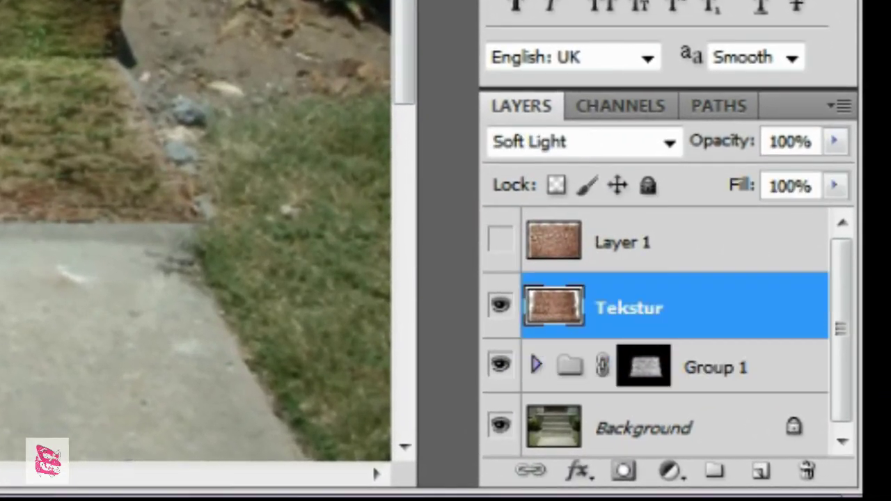
pyautogui.click(833, 140)
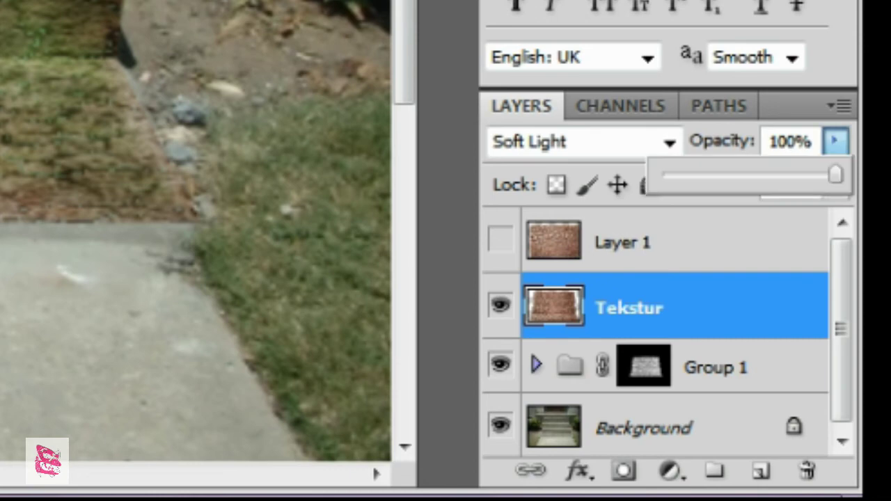
pyautogui.moveTo(835, 175); pyautogui.dragTo(762, 174)
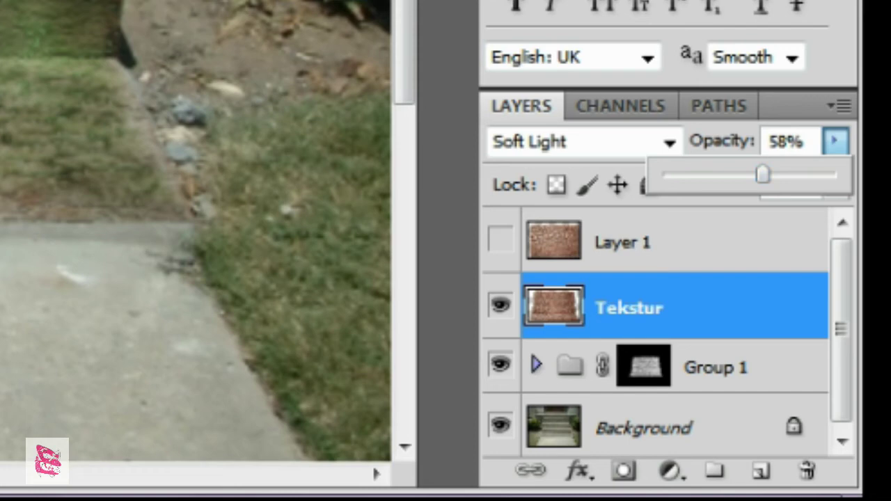
pyautogui.press('Return')
# - Set Group 1's opacity to 90%
pyautogui.click(717, 367)
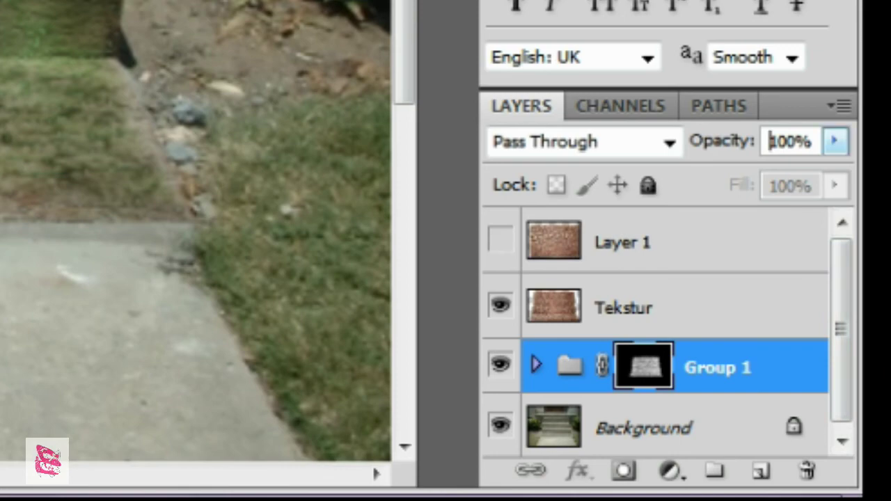
pyautogui.click(834, 141)
pyautogui.moveTo(834, 175); pyautogui.dragTo(822, 194)
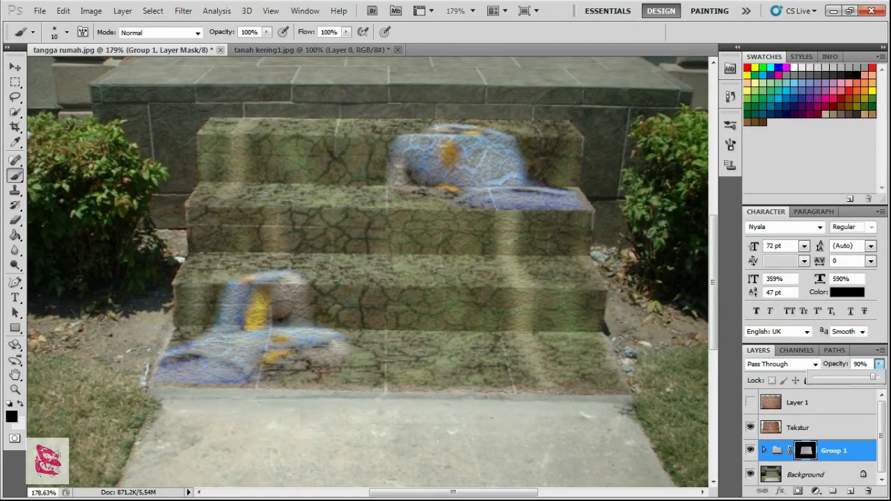
# - Delete Layer 1 and the Tekstur layer, leaving Group 1 and the Background
pyautogui.click(807, 402)
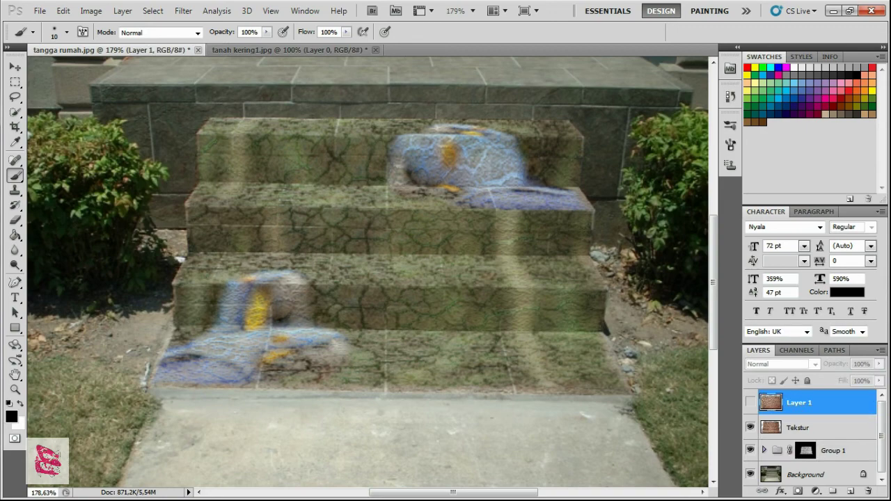
pyautogui.click(750, 426)
pyautogui.click(749, 427)
pyautogui.moveTo(822, 405); pyautogui.dragTo(868, 492)
pyautogui.click(749, 402)
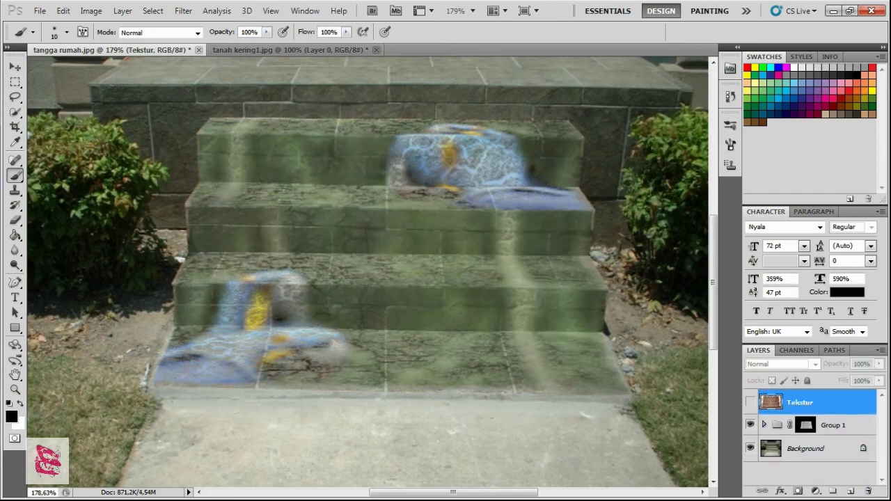
pyautogui.moveTo(821, 403); pyautogui.dragTo(867, 490)
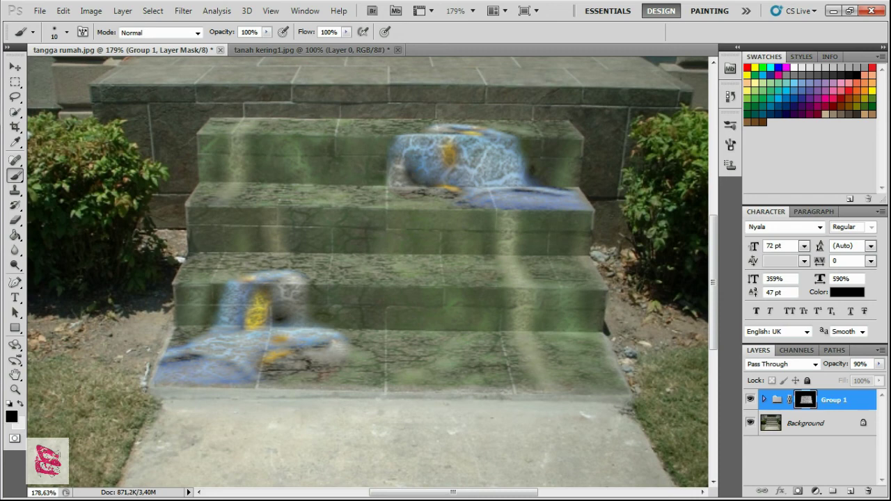
# - Stamp all visible layers into a new merged layer on top, and hide Group 1 and the Background
pyautogui.scroll(-3, 396, 382)
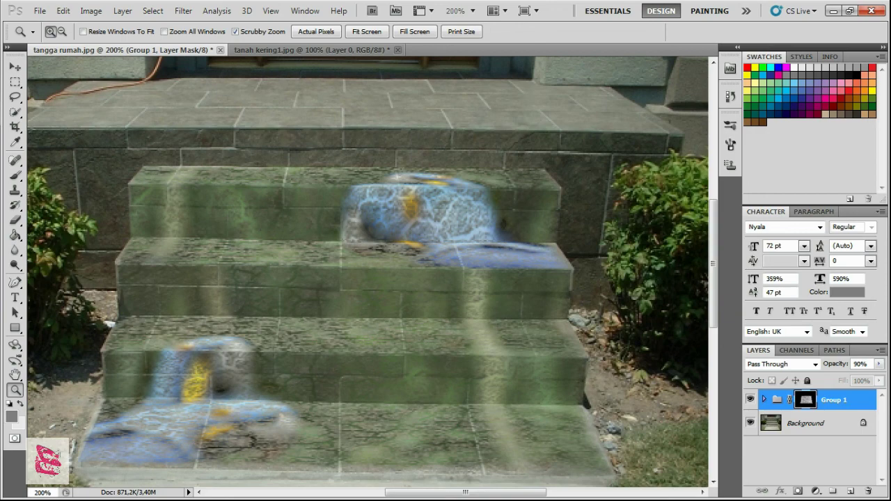
pyautogui.scroll(-3, 369, 271)
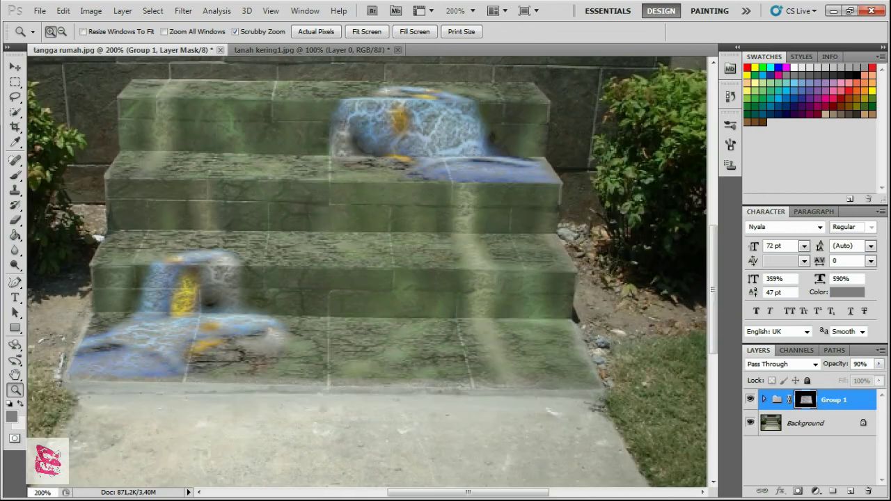
pyautogui.press('v')
pyautogui.scroll(3, 369, 271)
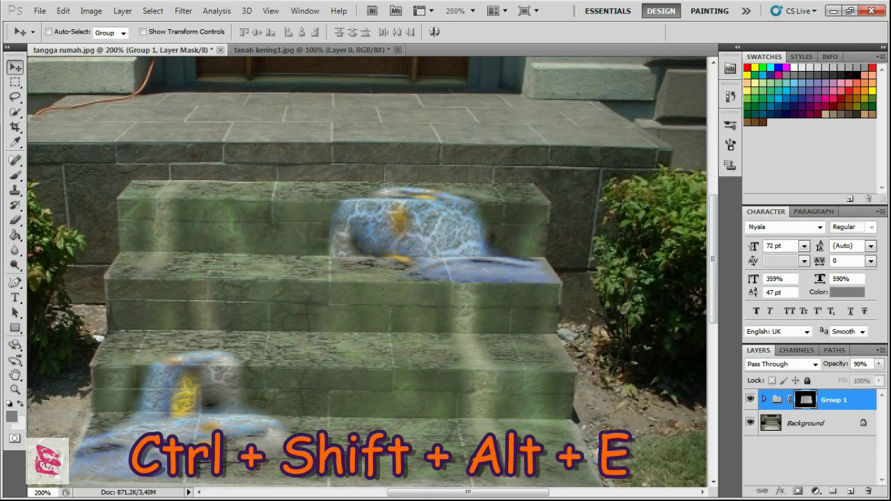
pyautogui.hotkey('ctrl', 'shift', 'alt', 'e')
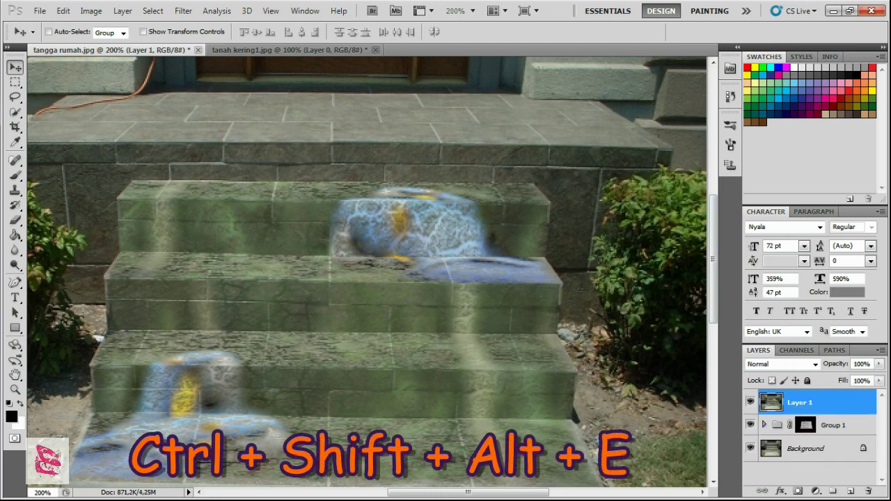
pyautogui.click(750, 424)
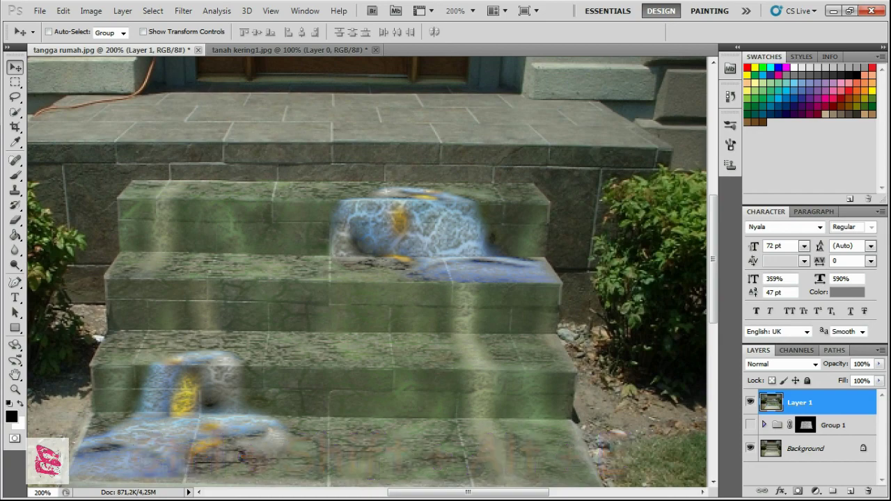
pyautogui.click(749, 448)
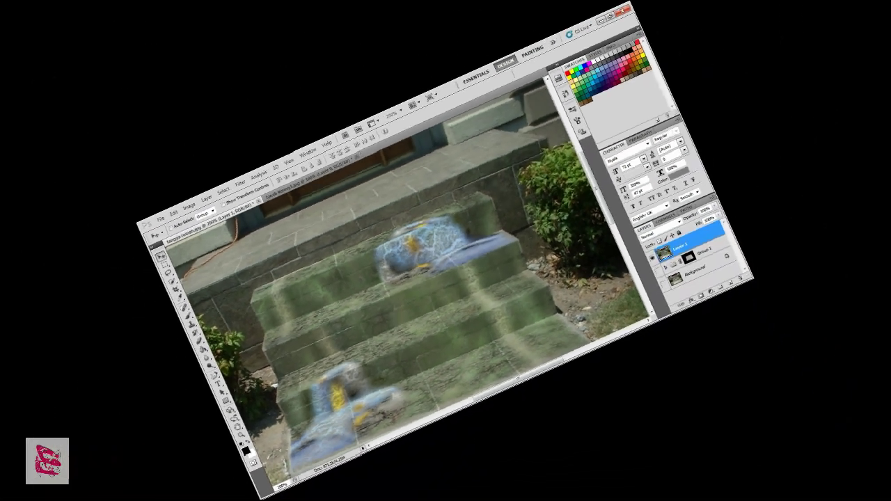